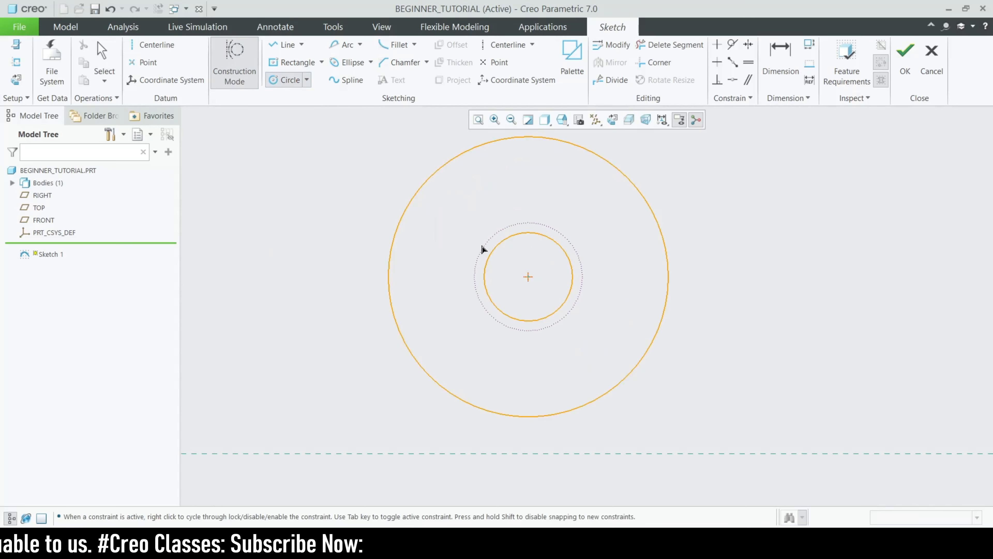
Step: Complete the concentric construction circle between the inner and outer circles and set its radius to 600
click(464, 218)
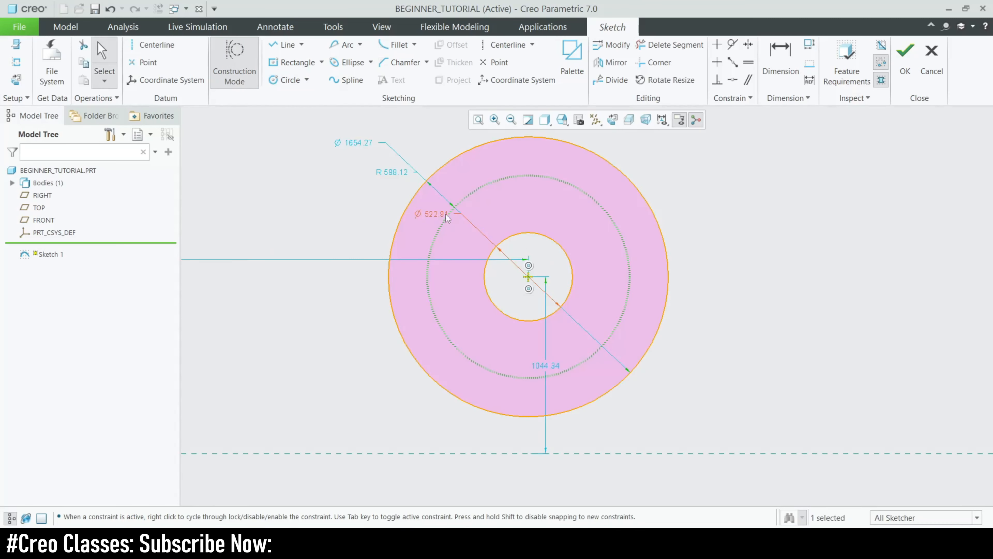
middle_click(389, 183)
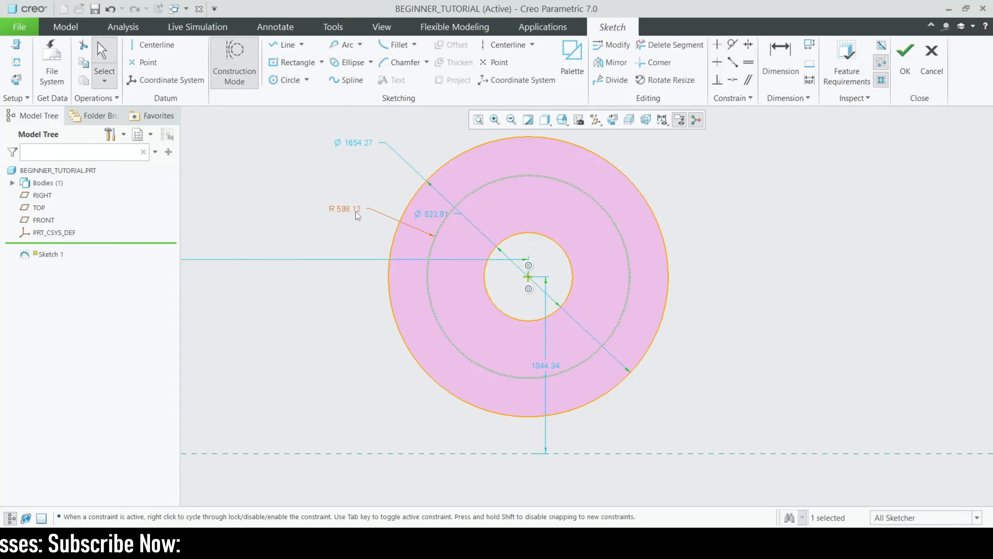
double_click(355, 210)
text(600)
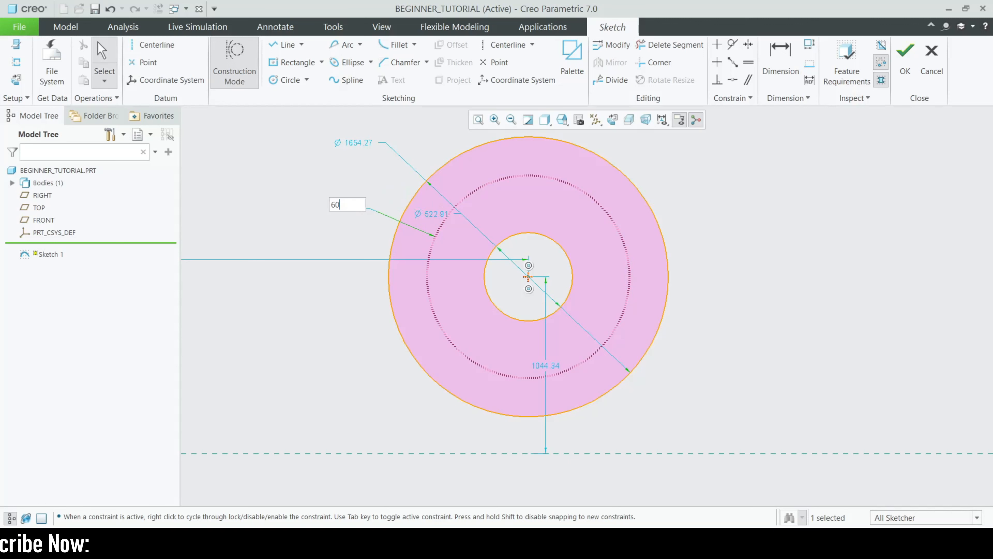
key(Return)
scroll(530, 206, up, 1)
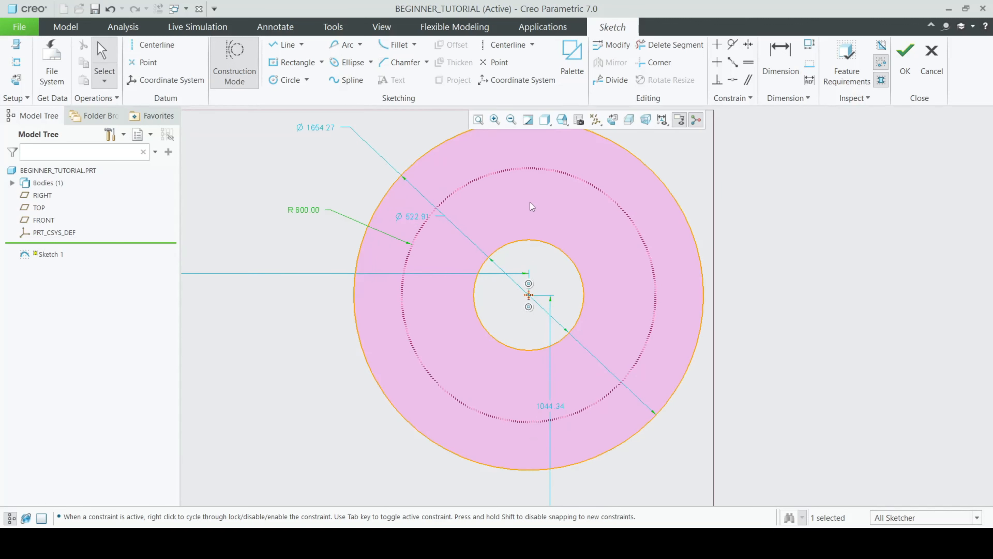
click(290, 80)
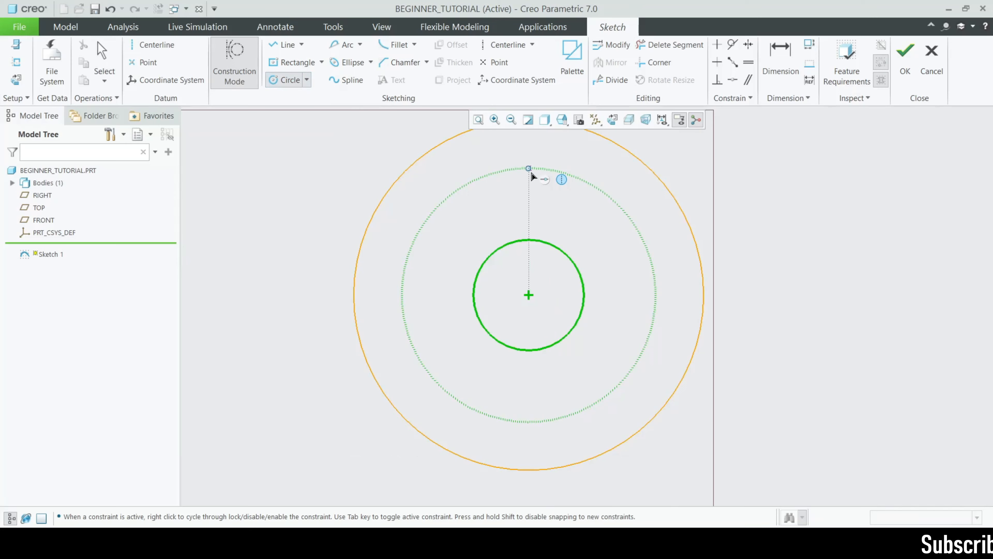
click(528, 168)
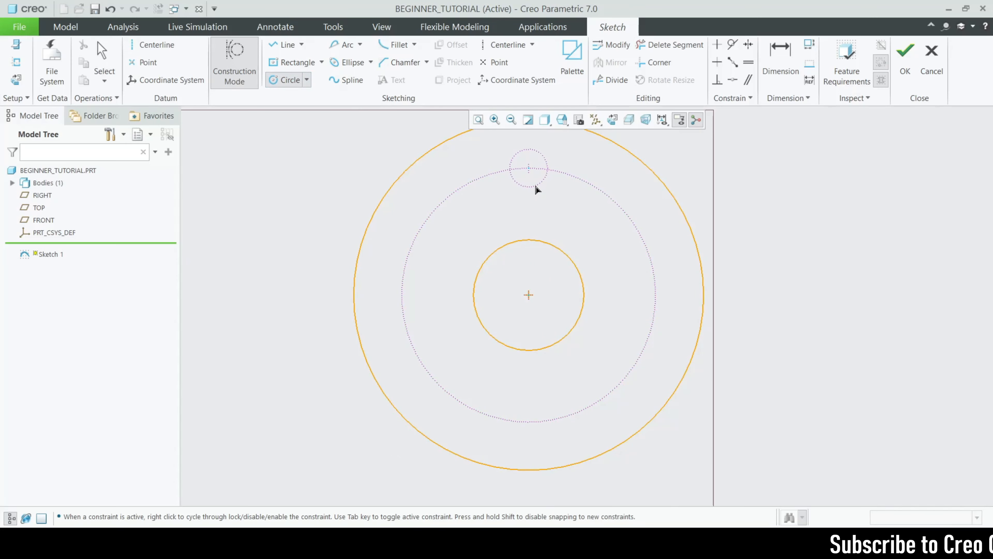
middle_click(536, 187)
Step: Sketch eight solid circles, about 190 to 220 in diameter, centred at even spacing around the 600 radius construction circle
click(240, 70)
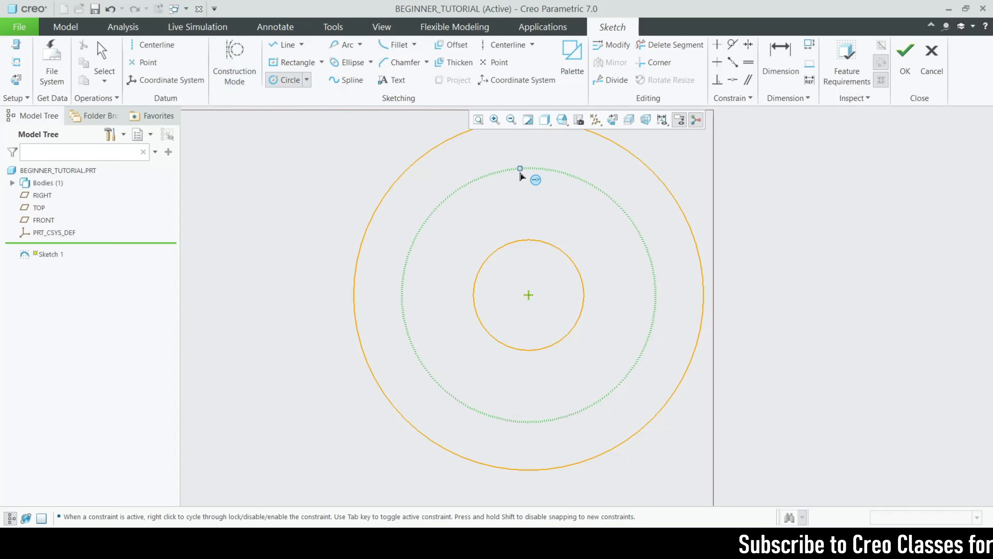
click(528, 169)
click(534, 188)
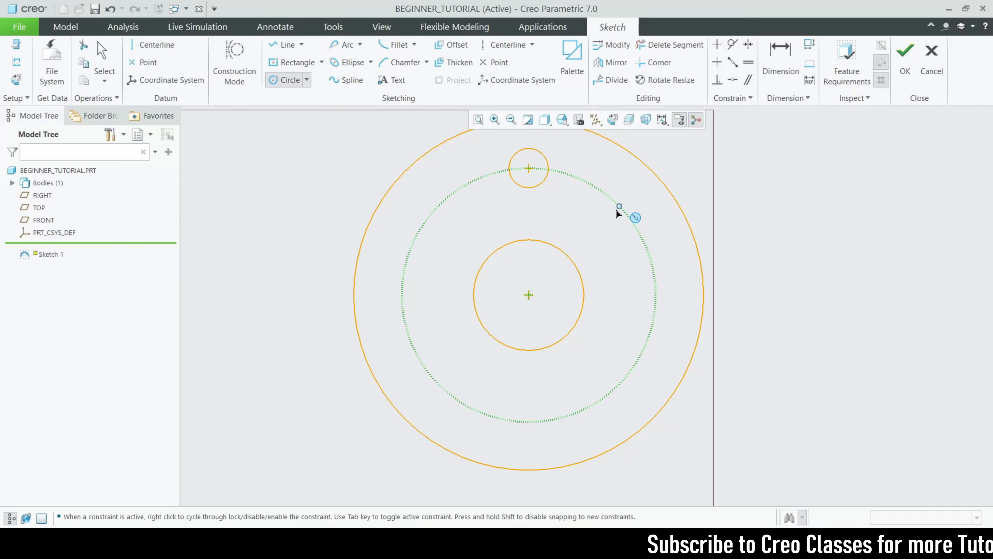
click(624, 211)
click(639, 223)
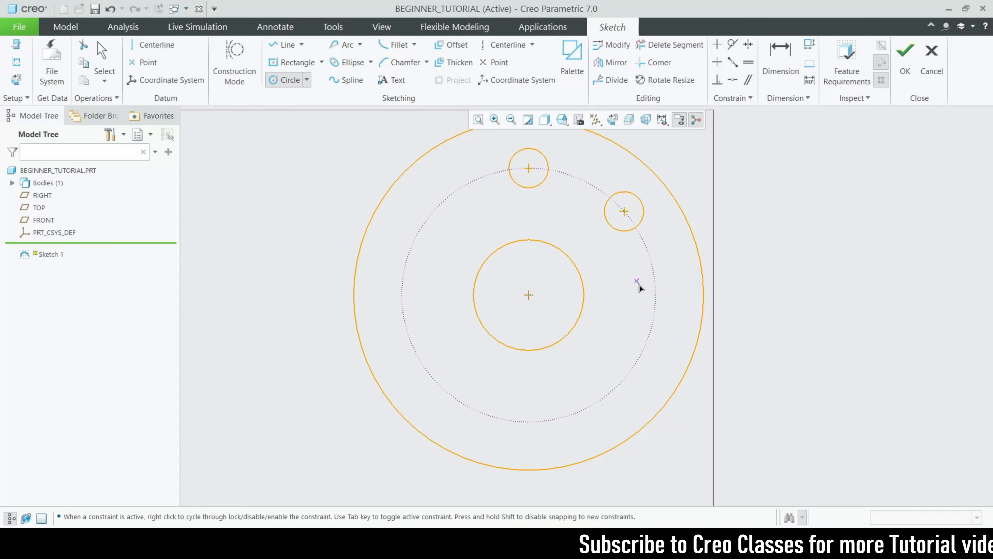
click(656, 295)
click(638, 313)
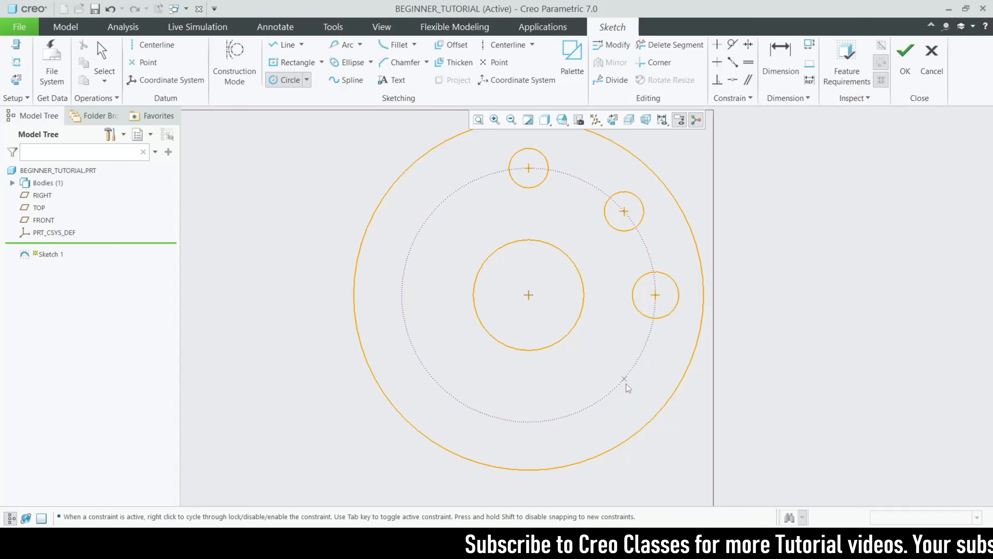
click(624, 378)
click(609, 393)
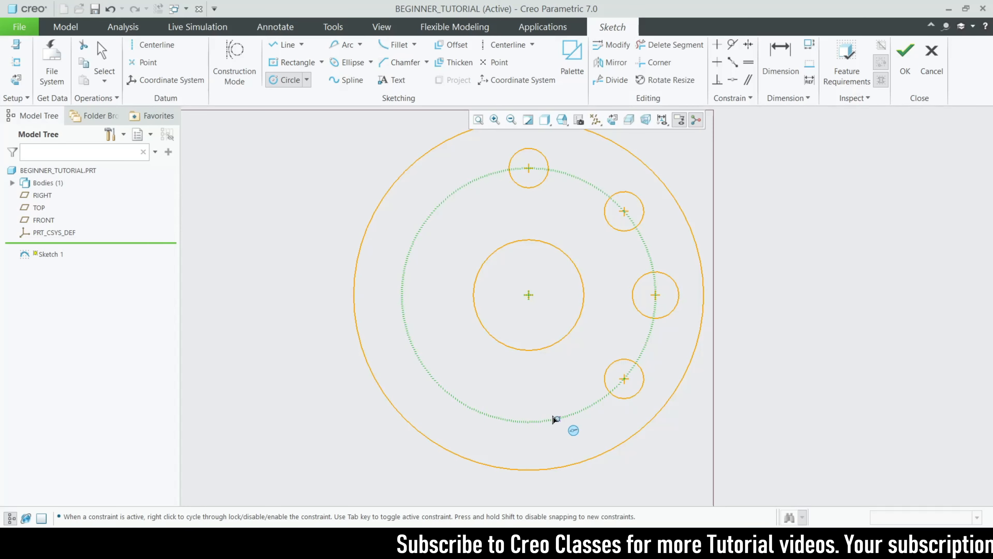
click(529, 422)
click(534, 439)
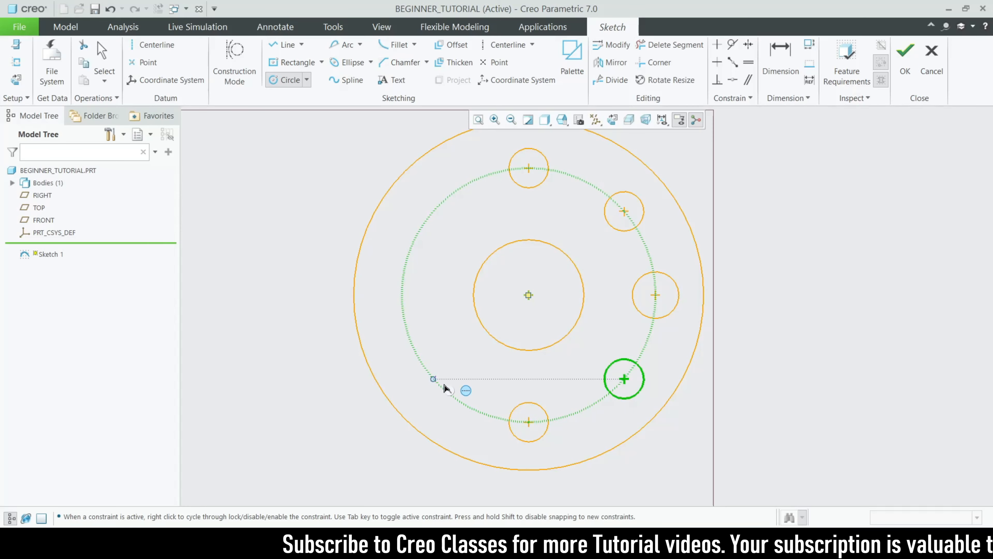
click(433, 378)
click(415, 376)
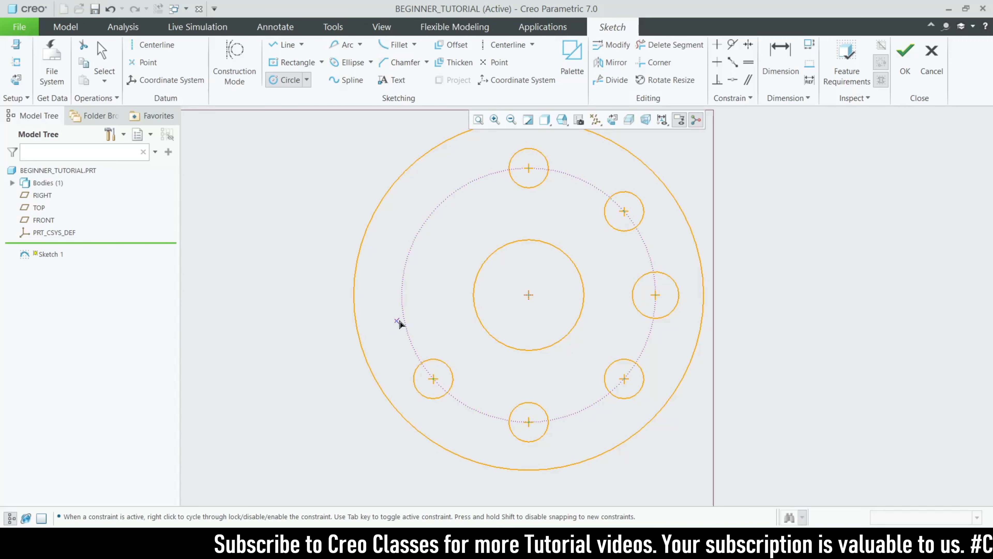
click(402, 295)
click(382, 284)
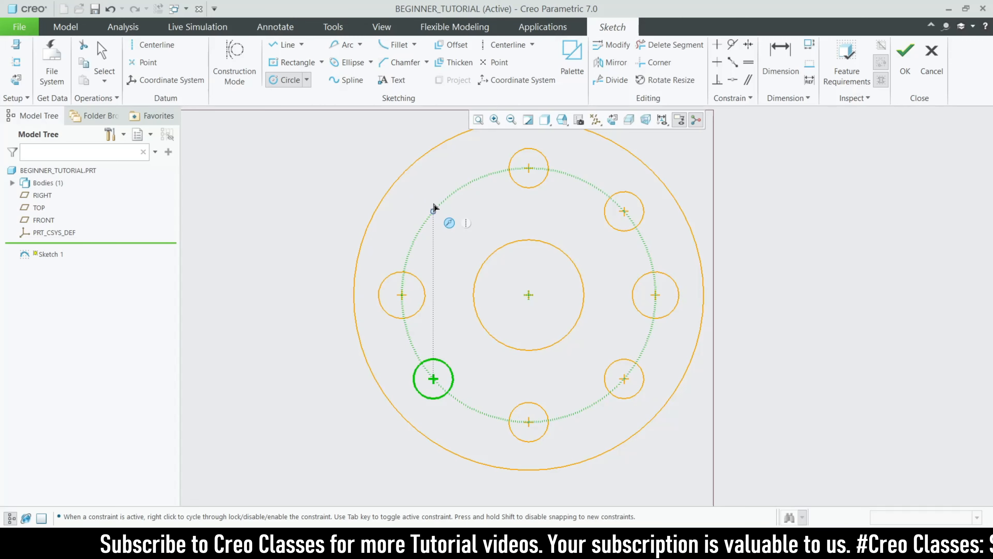
click(433, 211)
click(419, 199)
middle_click(491, 216)
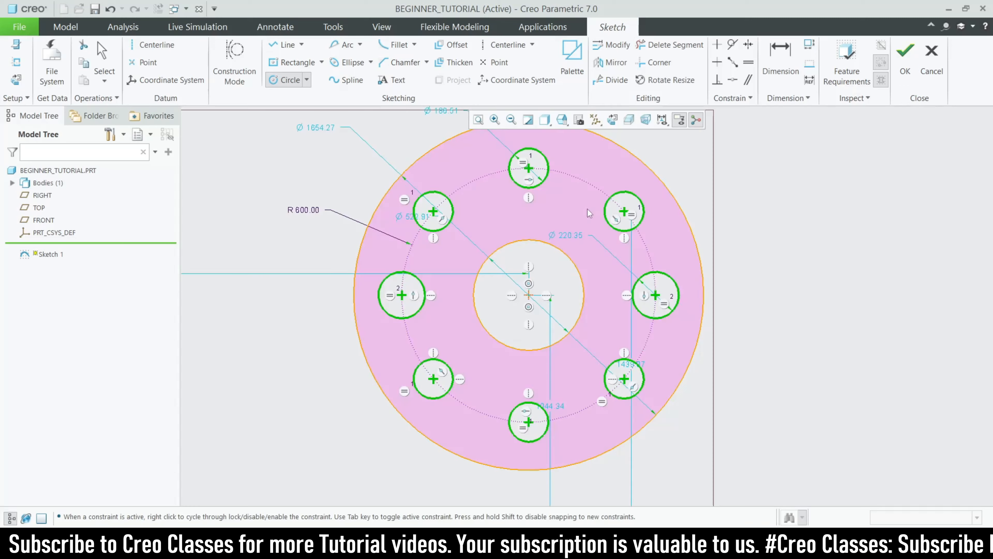
Step: Delete the small rectangle and the whole group of concentric and surrounding circles, keeping the text in the sketch
scroll(492, 216, up, 3)
scroll(629, 282, up, 2)
scroll(541, 231, down, 2)
click(540, 232)
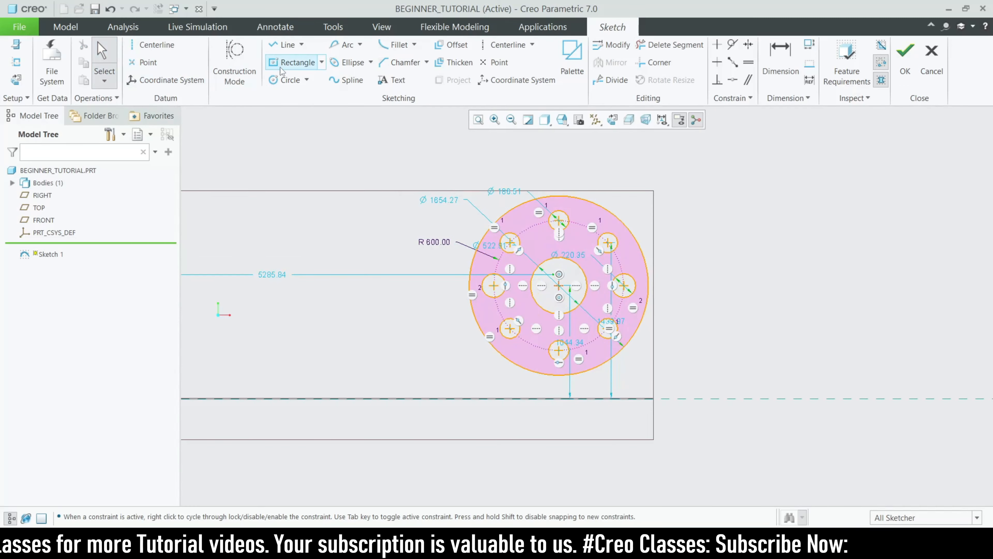
scroll(853, 305, up, 2)
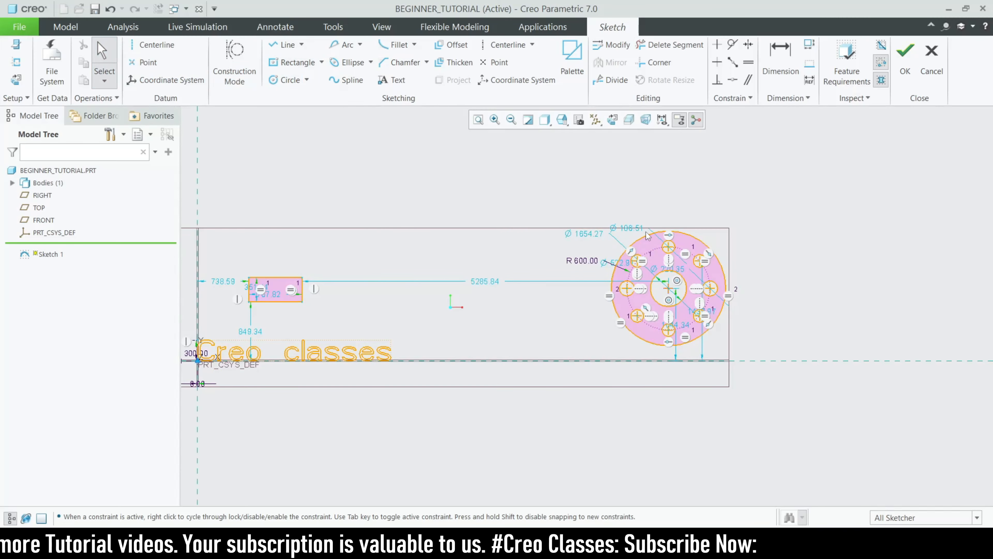
scroll(647, 235, up, 2)
scroll(422, 250, down, 2)
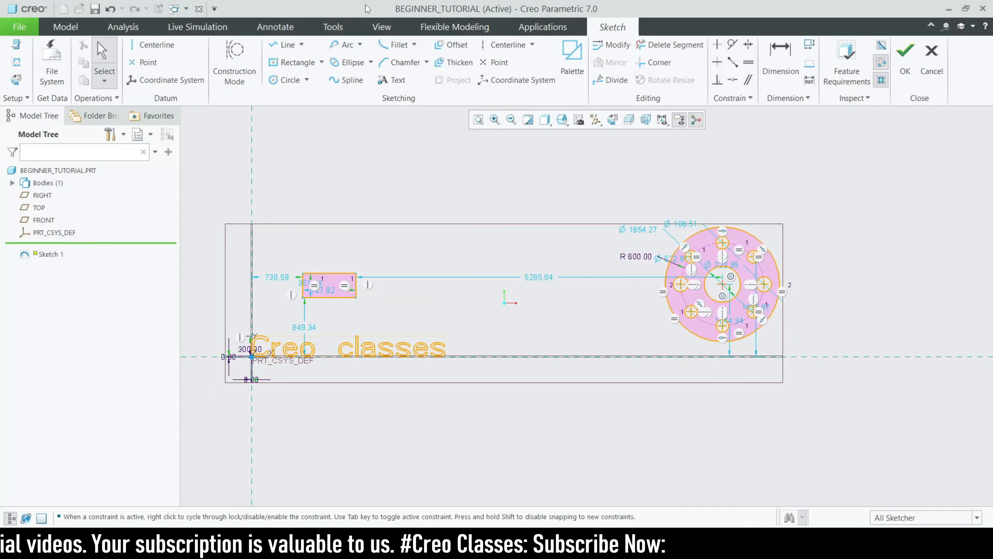
drag(273, 239, 402, 319)
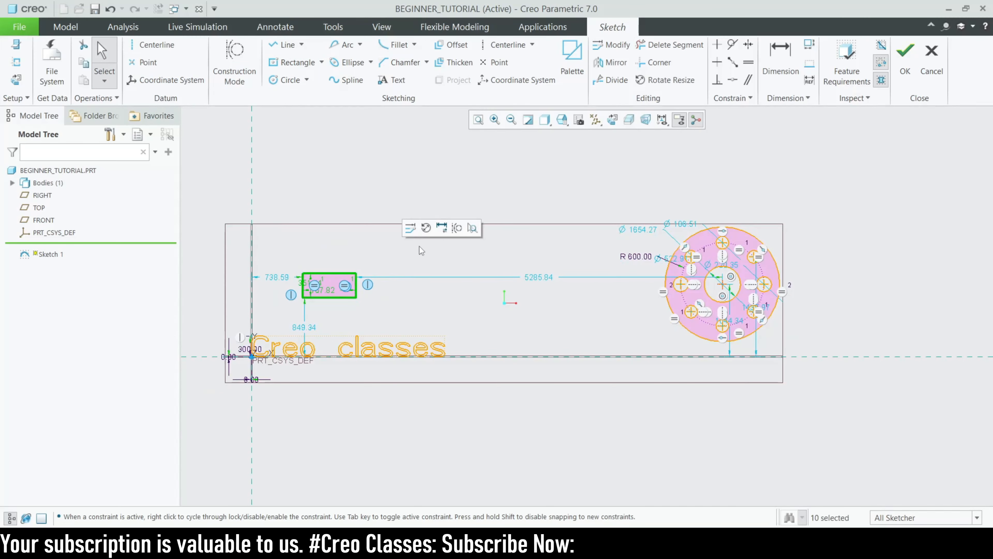
key(Delete)
drag(628, 186, 797, 373)
key(Delete)
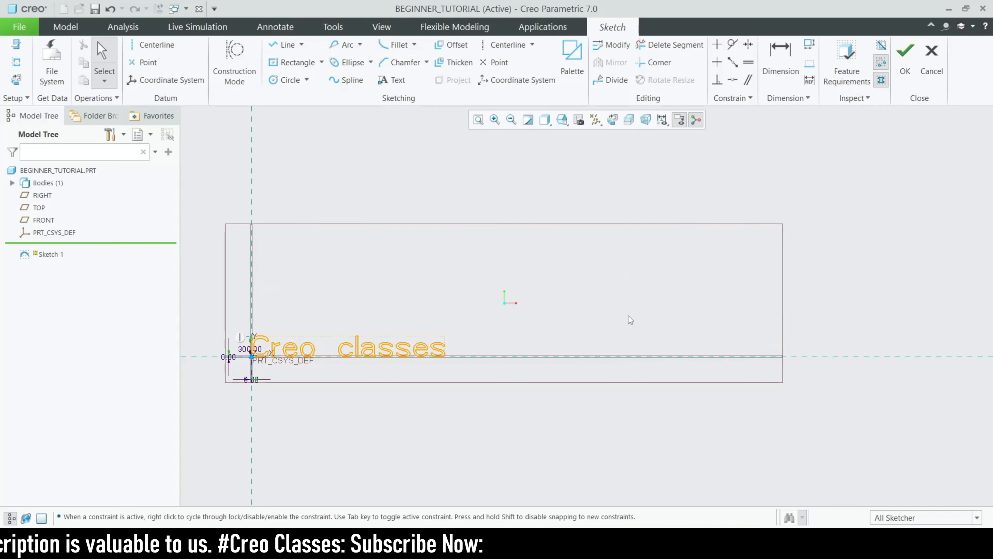
Step: Sketch a circle above the "Creo classes" text and set its diameter to 200
scroll(628, 318, up, 2)
scroll(415, 352, down, 2)
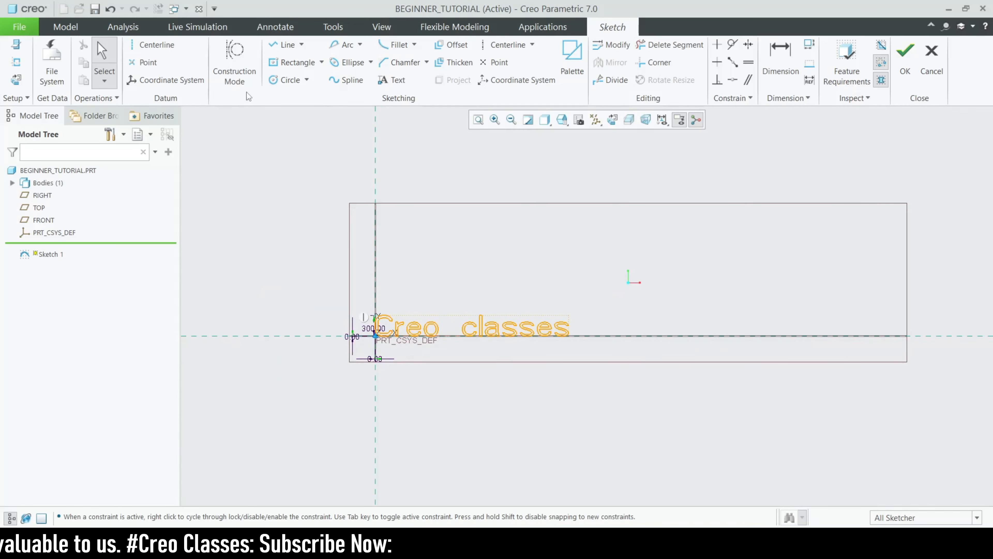
click(322, 62)
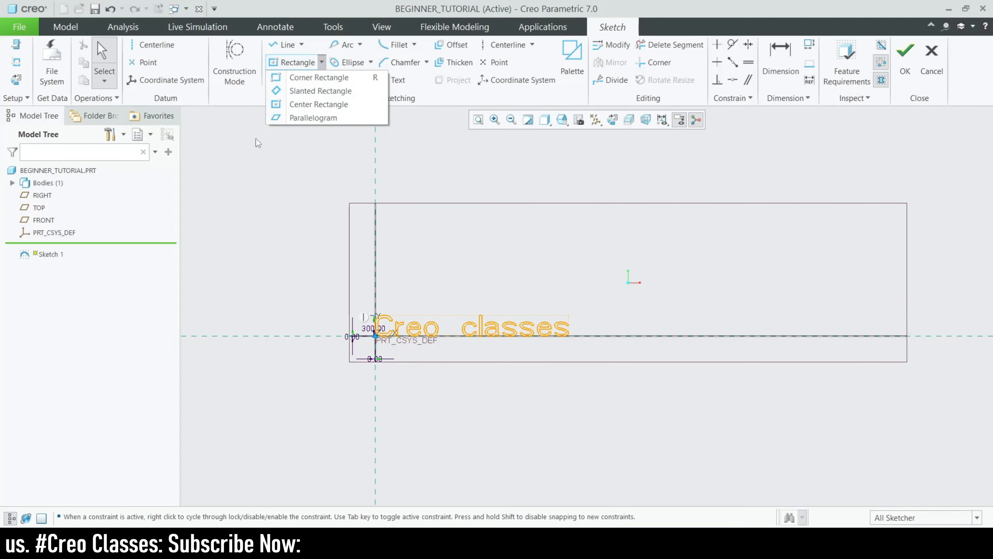
click(286, 80)
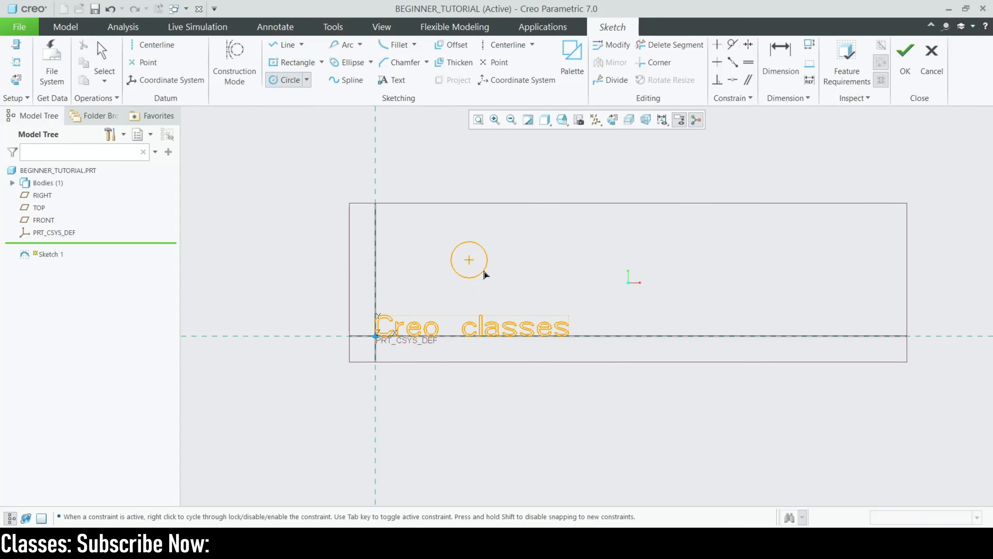
click(482, 270)
scroll(483, 269, down, 4)
middle_click(413, 254)
double_click(377, 200)
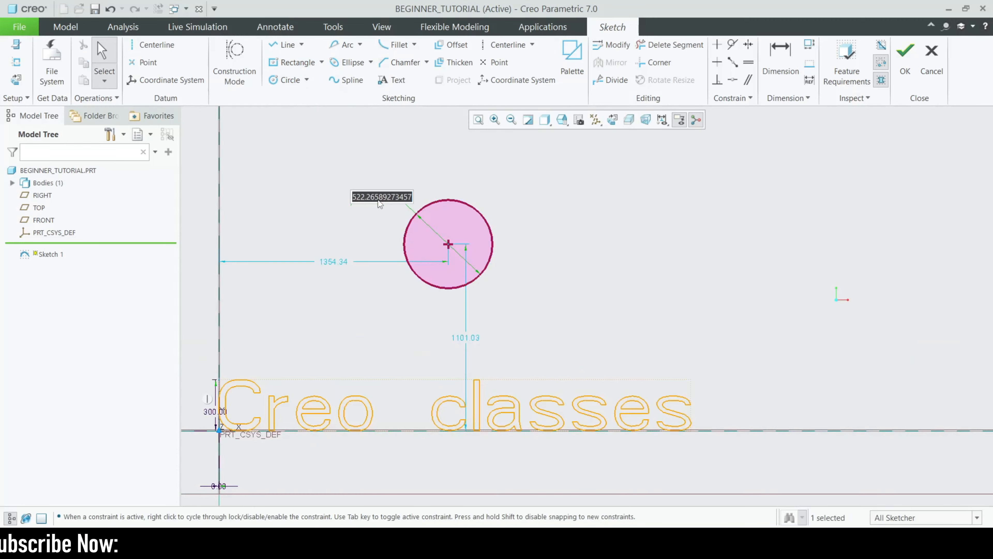
text(200)
key(Return)
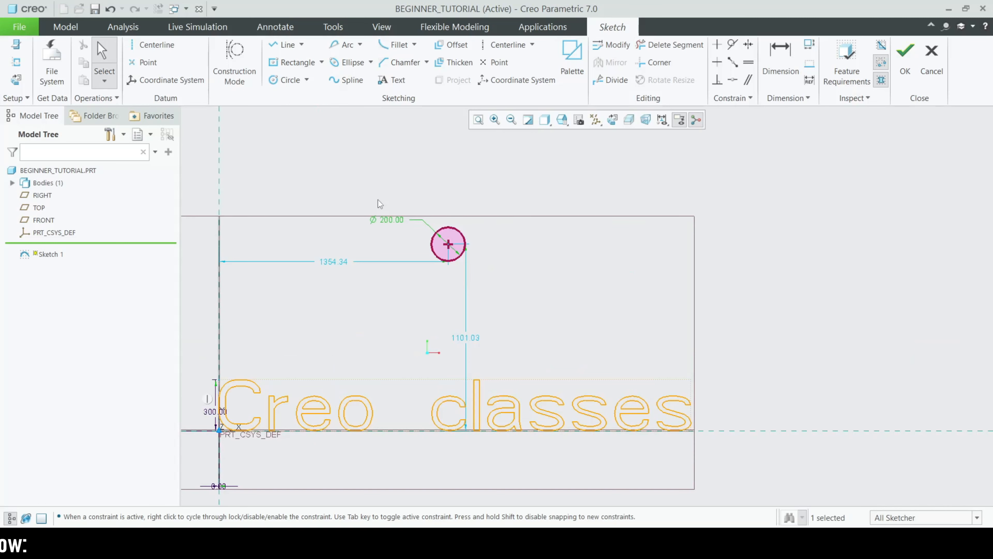
Step: Locate the circle's centre 1300 from the vertical reference and 1300 from the horizontal reference
double_click(333, 262)
text(1)
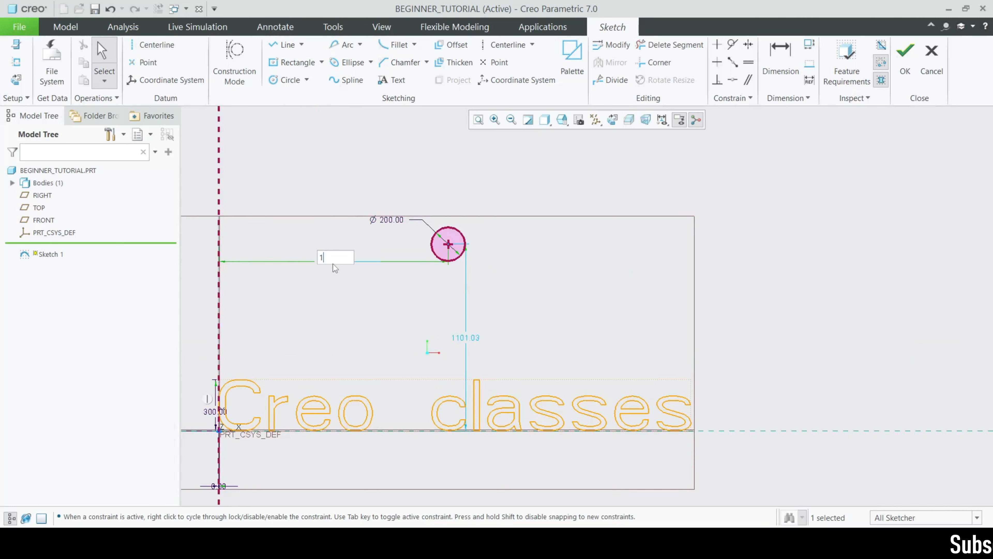
text(300)
key(Return)
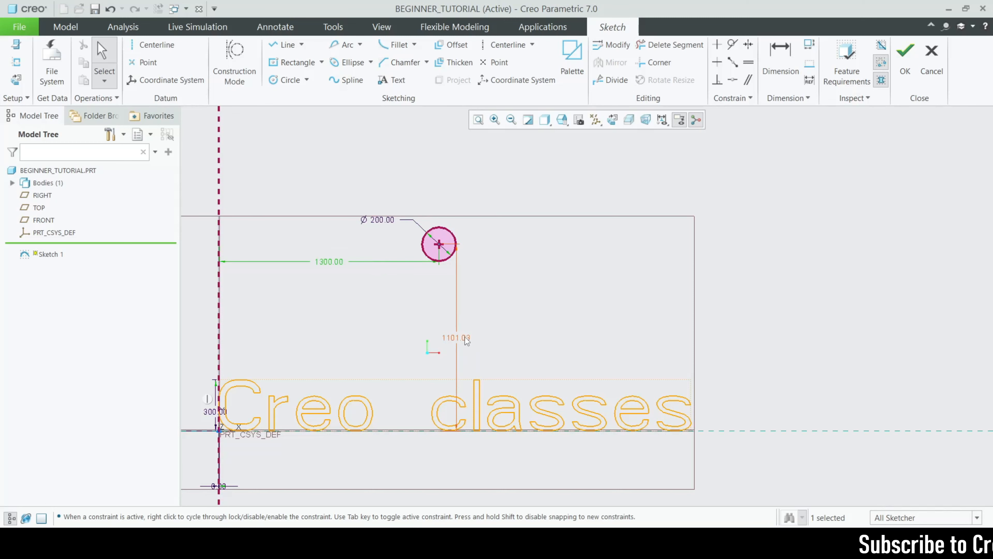
double_click(456, 337)
text(13)
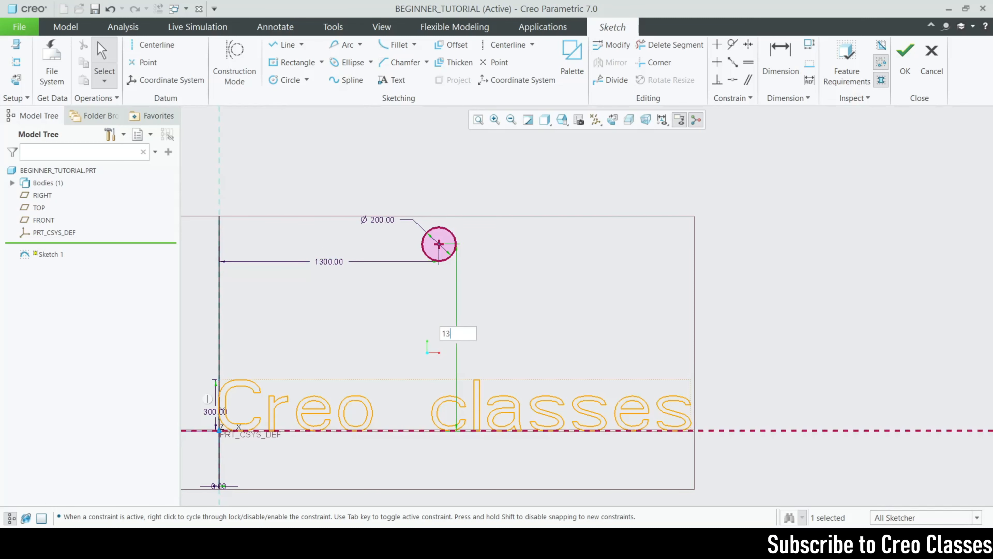
text(00)
key(Return)
scroll(343, 328, down, 3)
scroll(393, 301, up, 2)
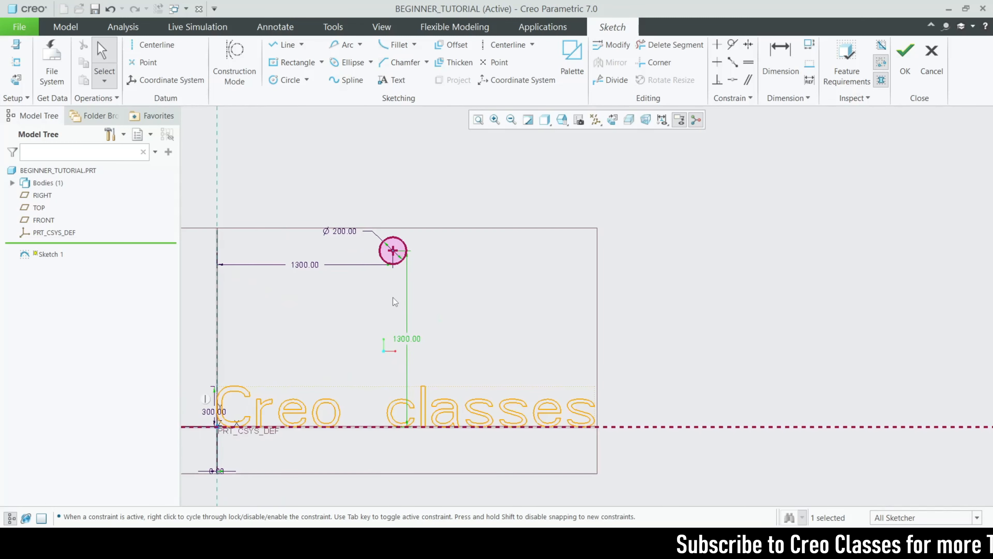
click(392, 297)
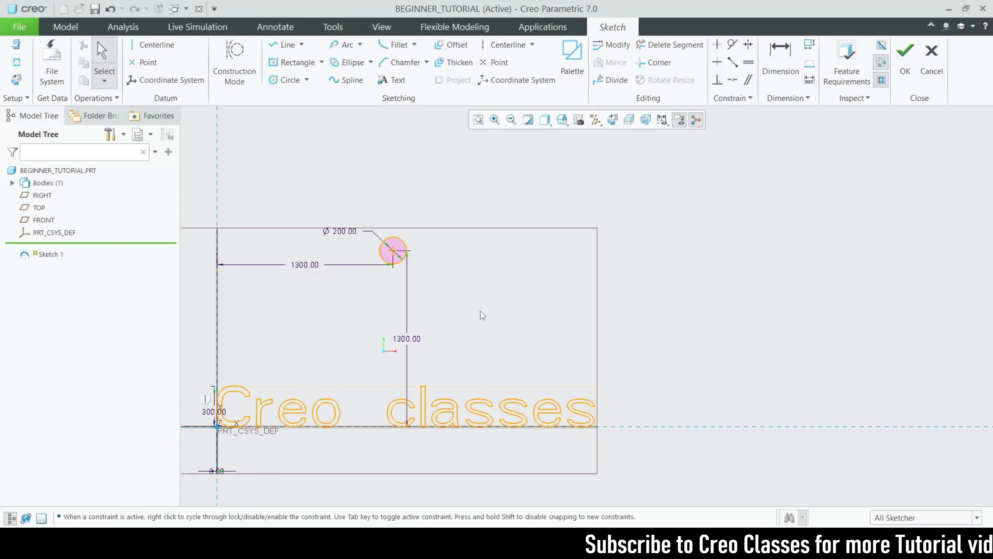
Step: Accept the sketch containing the text and circle and return to the part model
scroll(549, 309, down, 1)
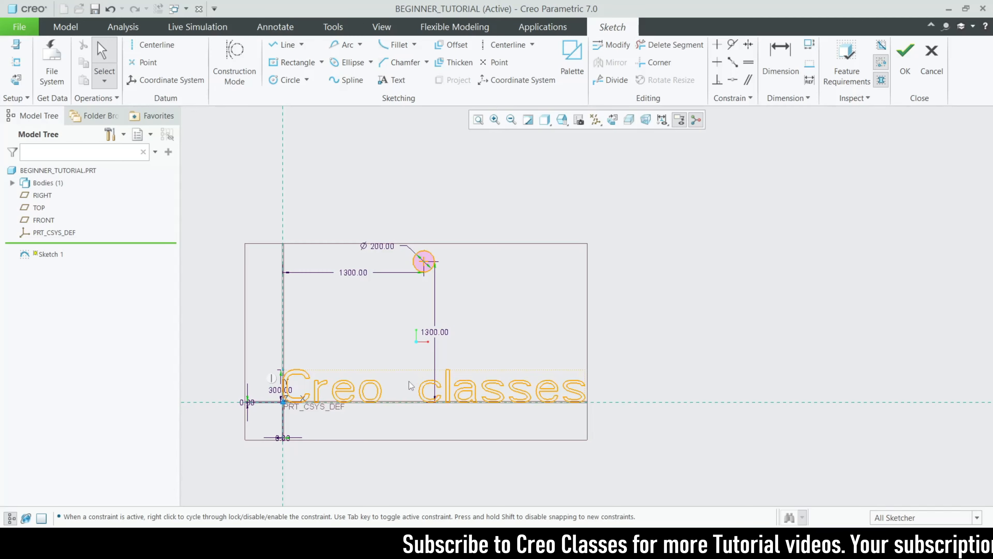
scroll(531, 330, down, 1)
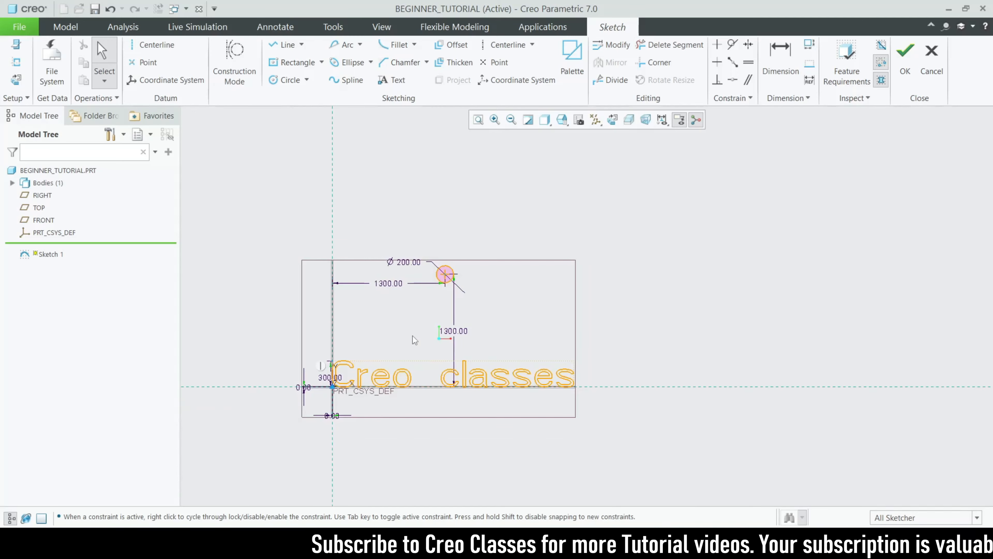
click(904, 55)
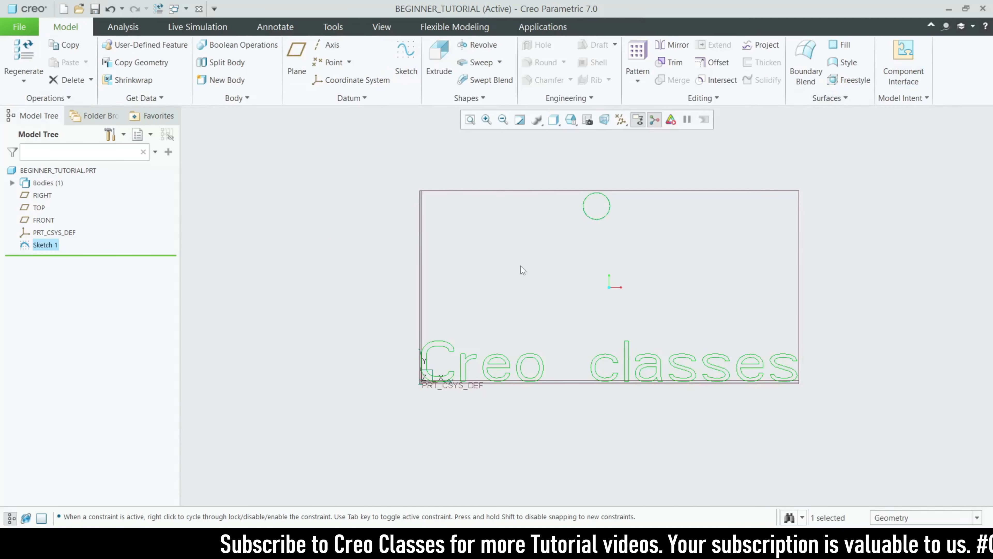
middle_drag(500, 265, 486, 288)
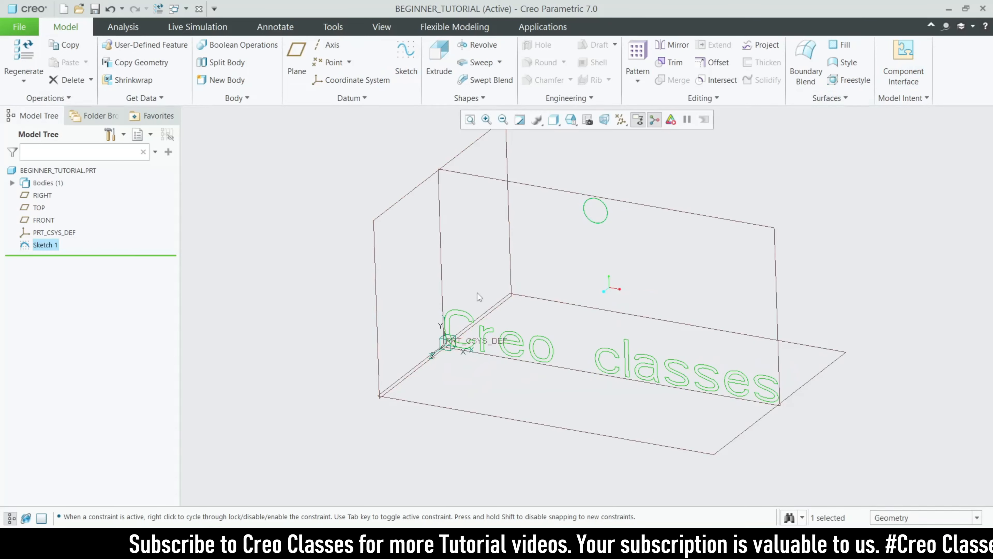
scroll(477, 293, up, 1)
scroll(616, 255, down, 1)
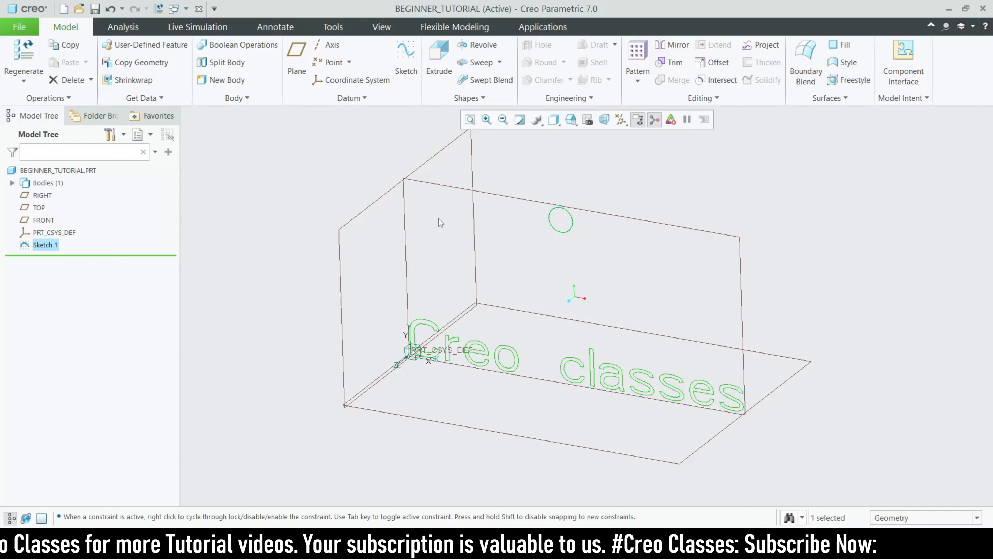
Step: Start a solid Extrude of the text and circle sketch and pull its depth freehand to about 1230
click(454, 58)
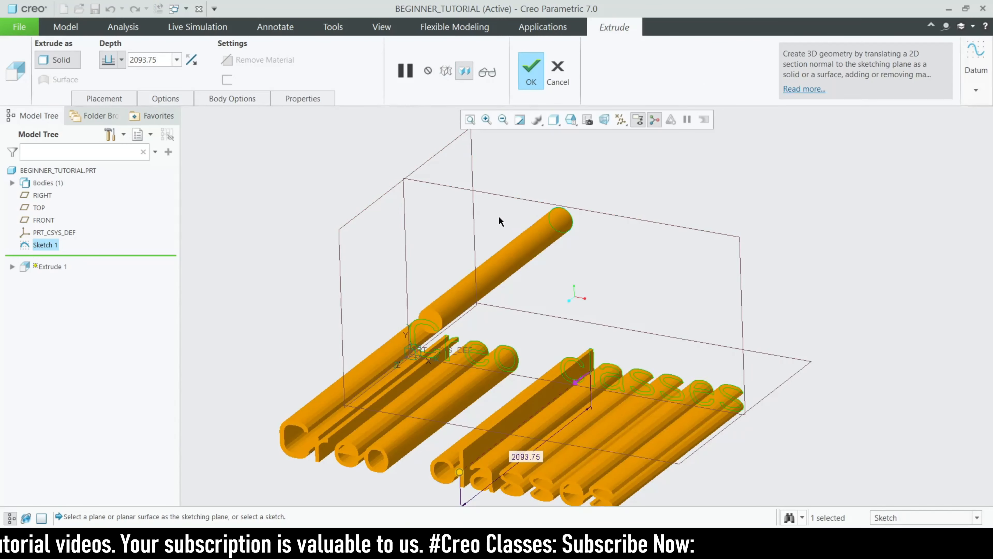
scroll(501, 222, up, 2)
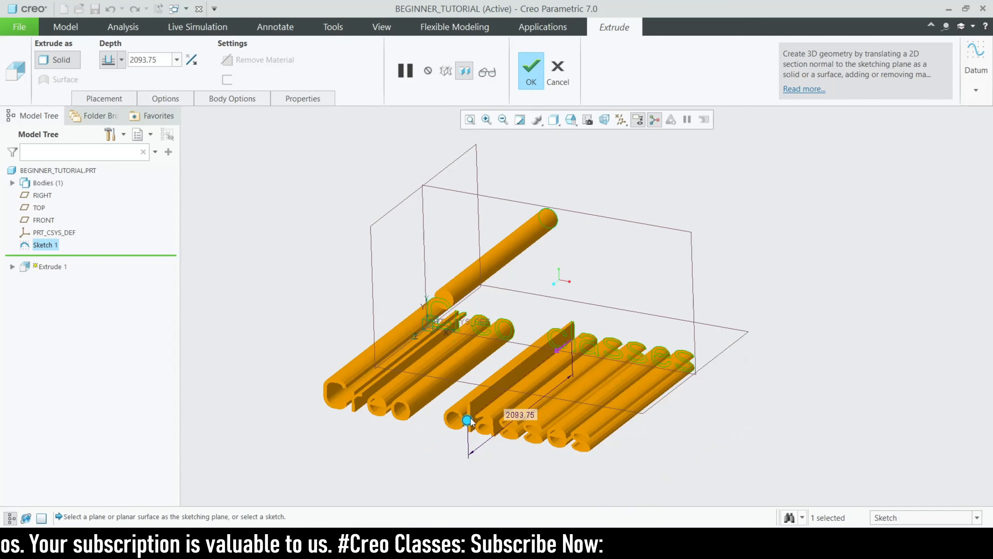
drag(469, 420, 450, 301)
scroll(465, 428, down, 3)
scroll(468, 415, up, 3)
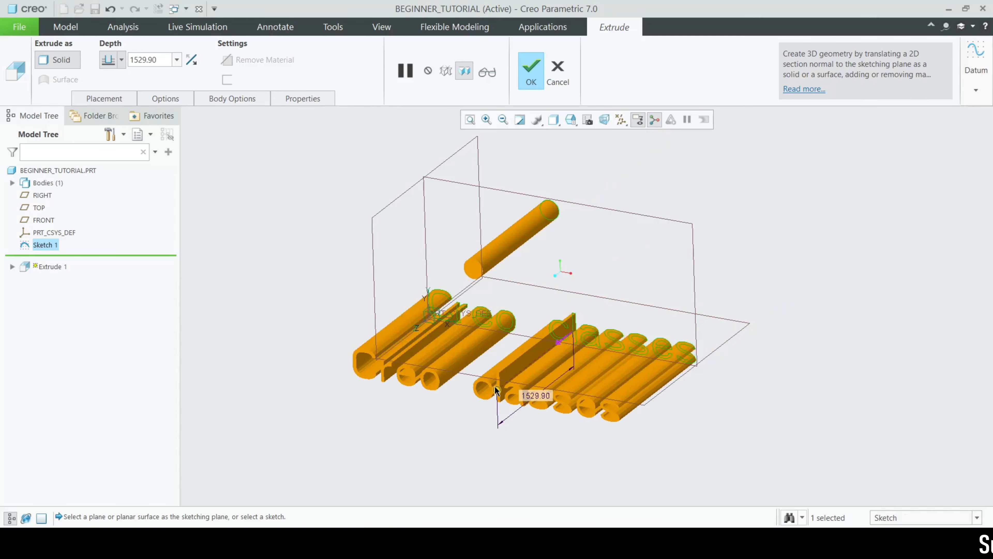
drag(495, 390, 516, 383)
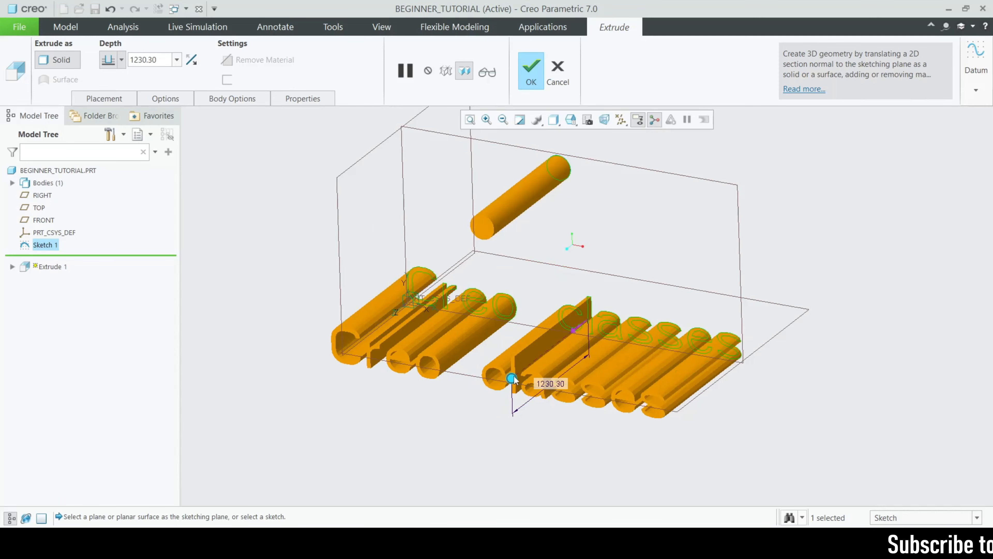
Step: Set the depth of the text and circle extrusion to 200
double_click(556, 384)
text(200)
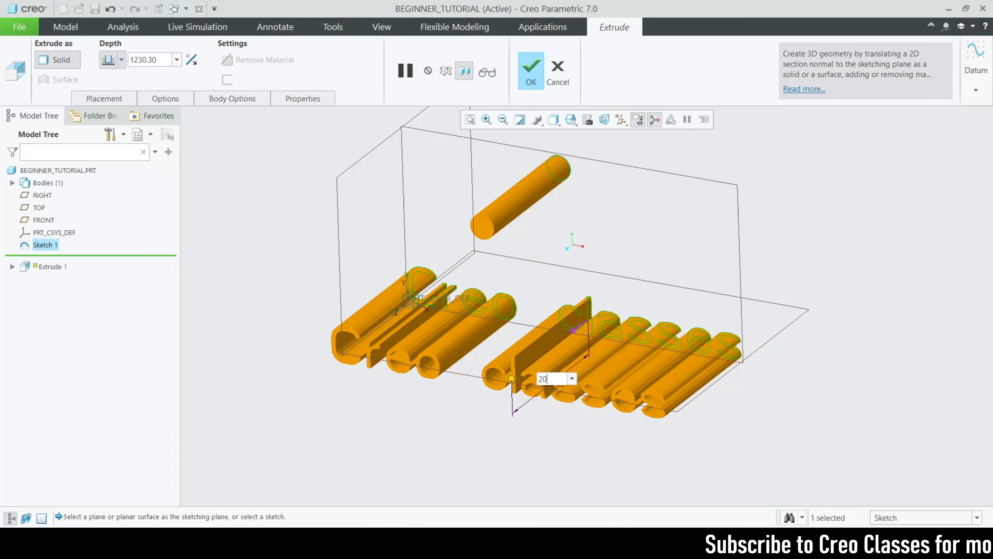
key(Return)
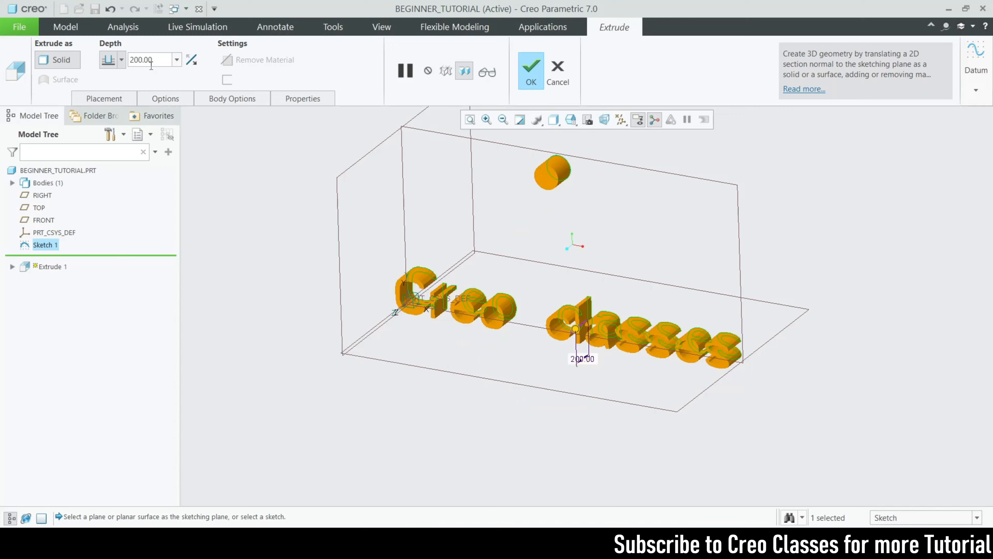
Step: Set the depth of the text and circle extrusion to 100 and accept the solid feature
double_click(159, 60)
text(1)
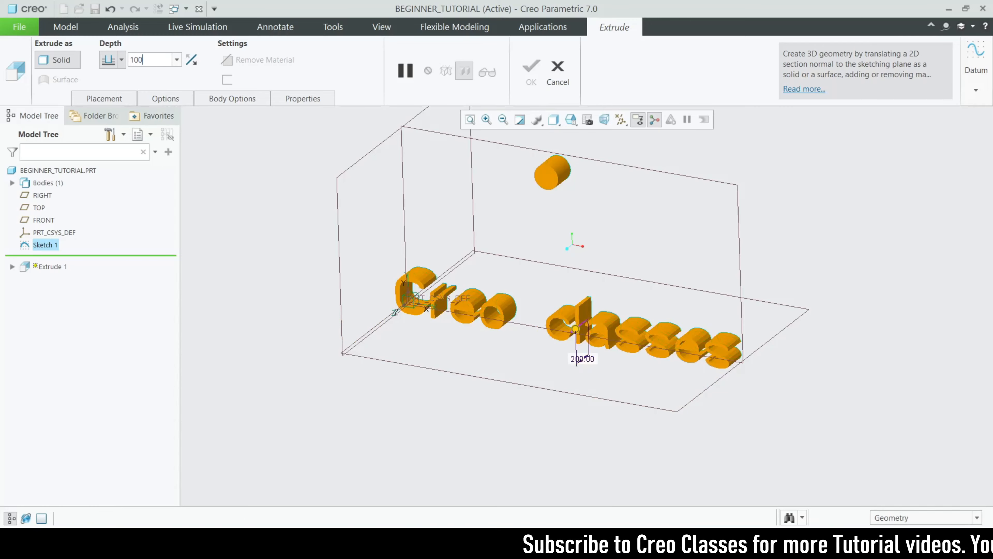
text(00)
key(Return)
middle_drag(423, 298, 541, 321)
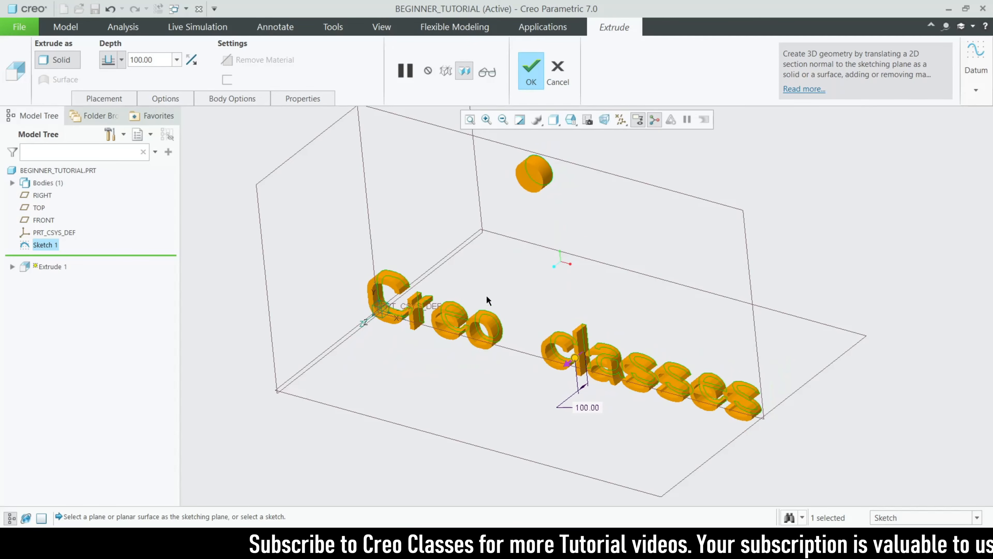
scroll(489, 300, down, 1)
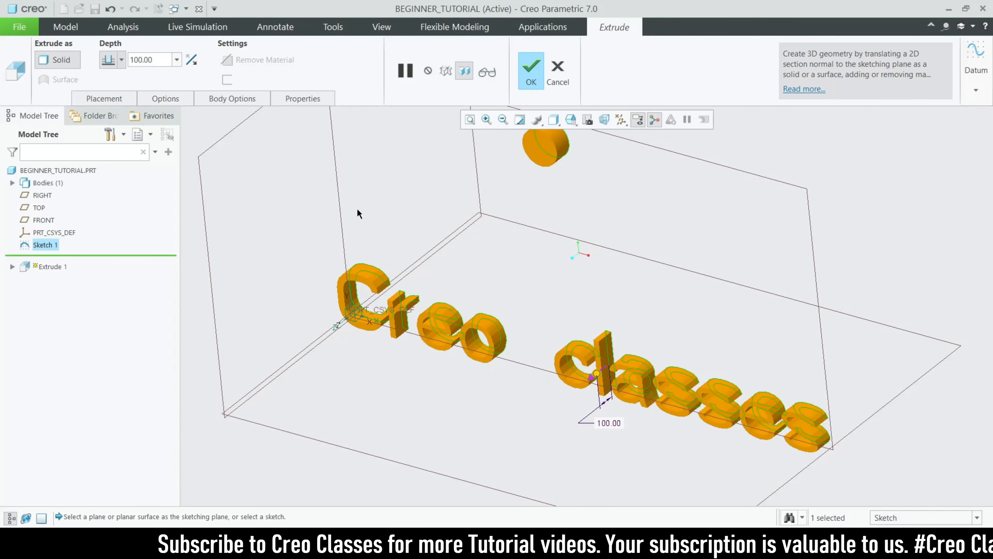
scroll(400, 304, up, 2)
scroll(402, 328, down, 2)
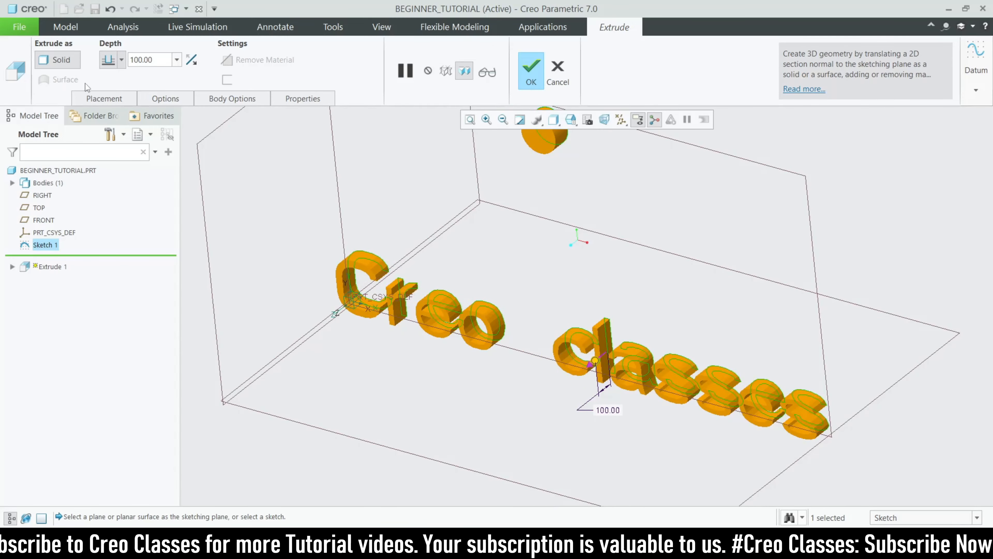
scroll(361, 299, up, 2)
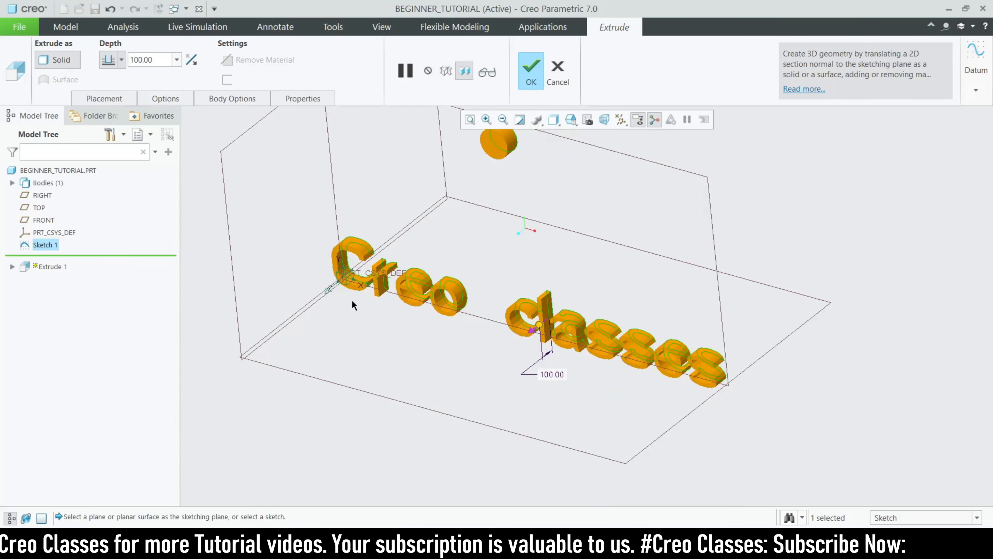
scroll(404, 320, down, 1)
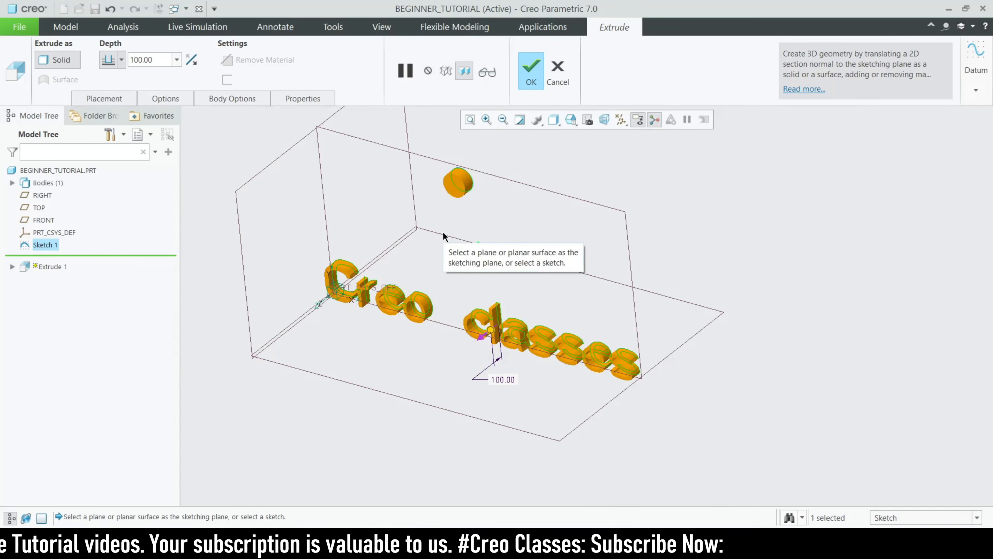
click(531, 74)
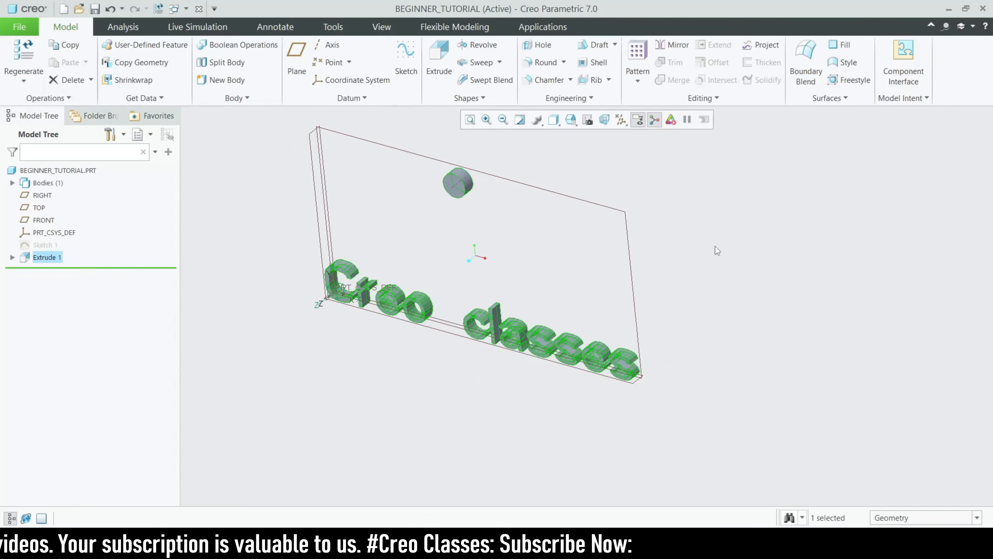
Step: Start a new sketch on the FRONT datum plane and orient the view parallel to it
click(718, 241)
middle_drag(508, 296, 532, 277)
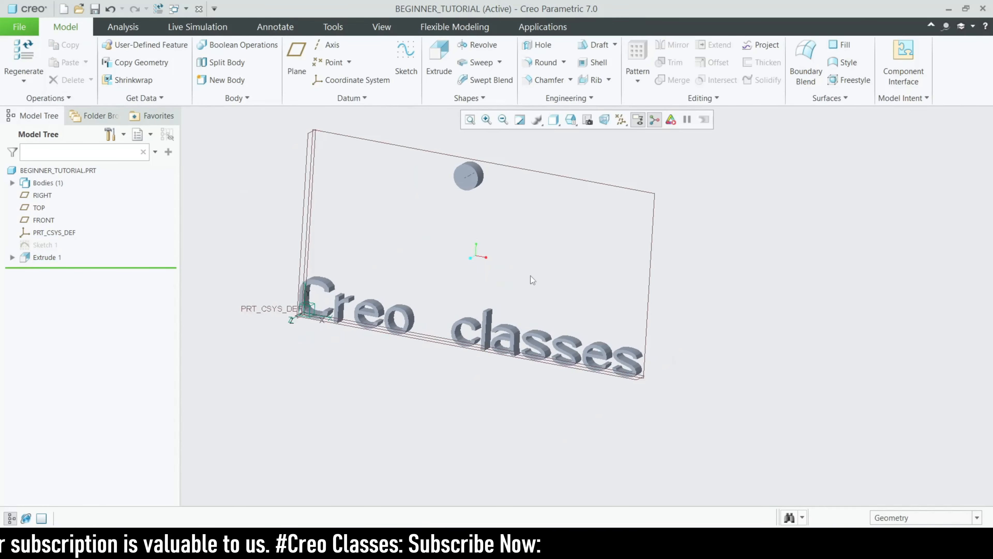
scroll(460, 302, up, 2)
click(43, 220)
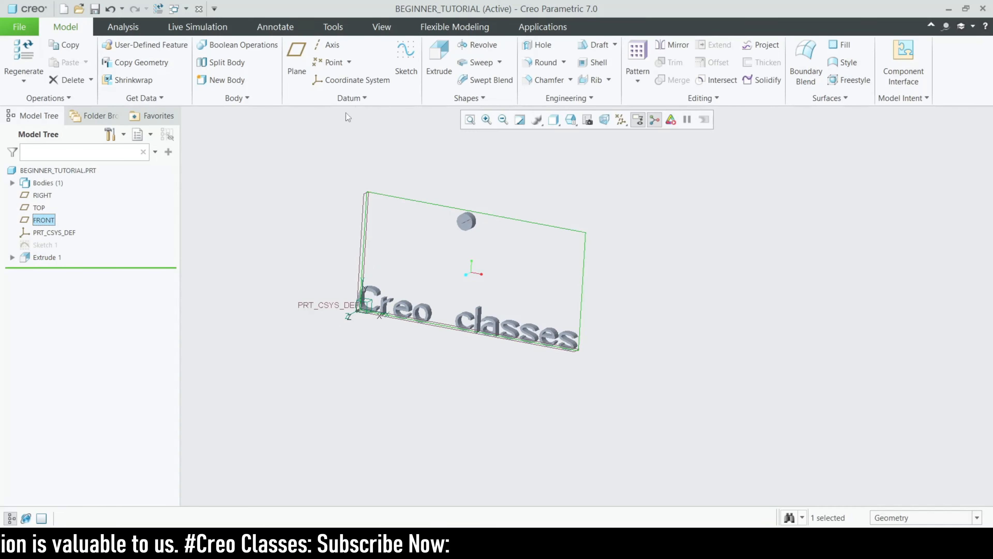
click(406, 59)
click(580, 120)
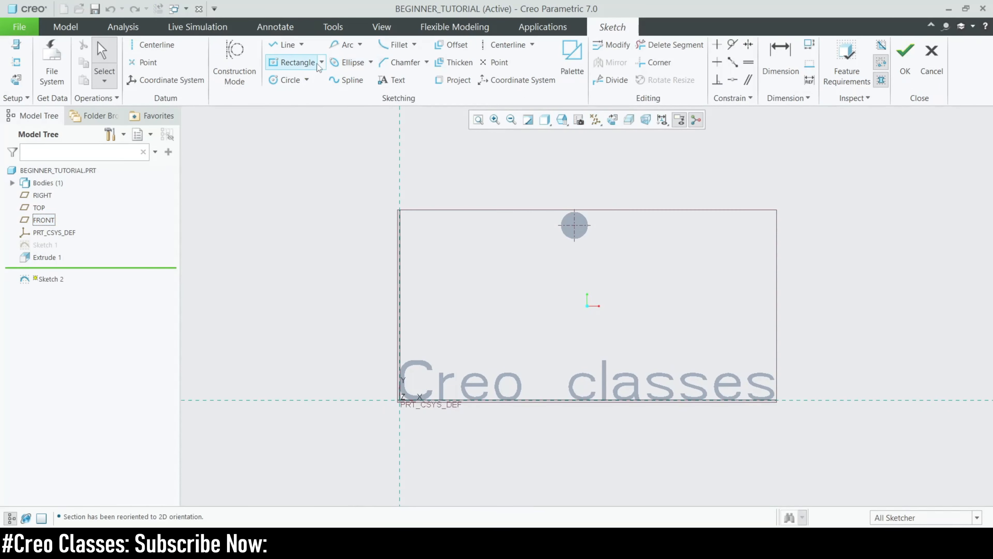
Step: Sketch a center rectangle about 546 wide and 369 high, left of the vertical reference and above the horizontal one
click(307, 80)
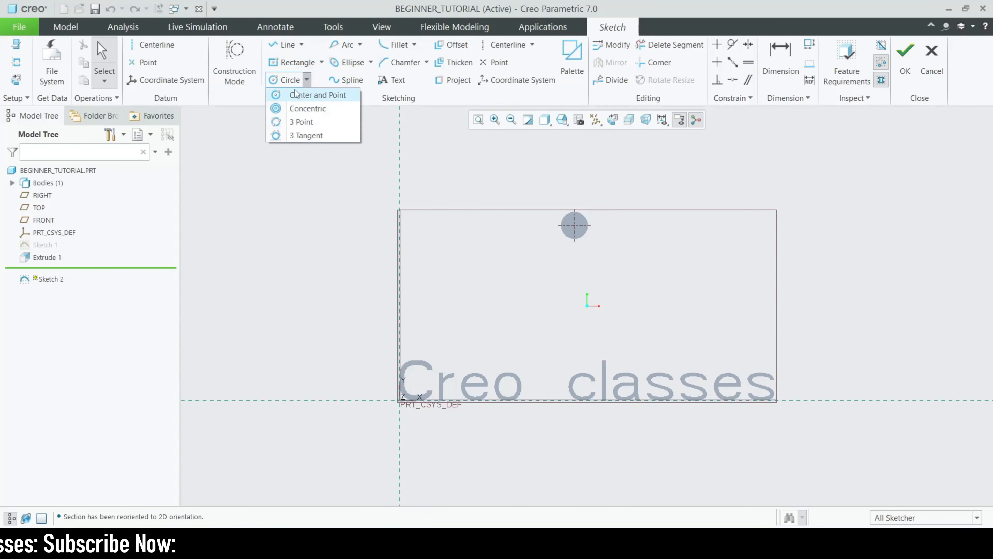
click(321, 62)
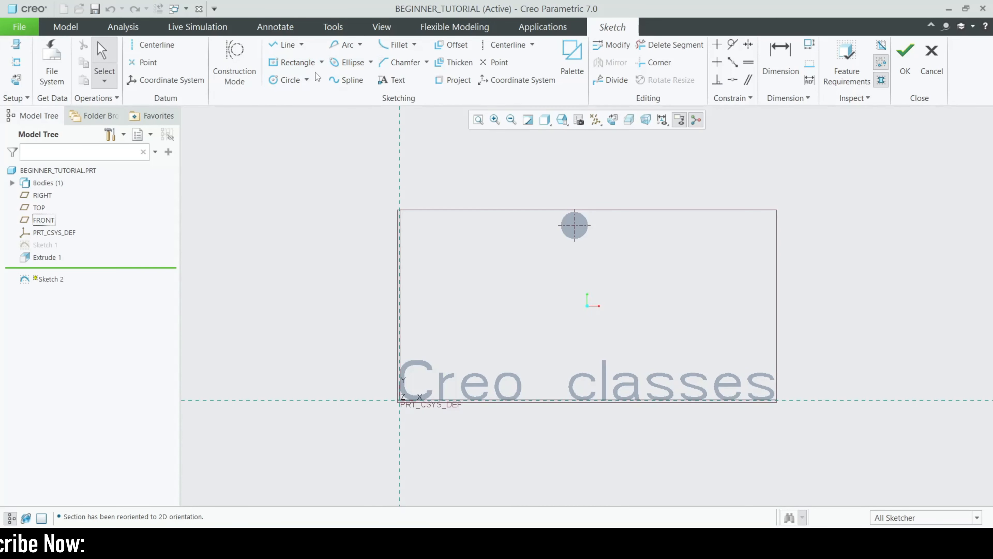
click(321, 63)
click(313, 104)
scroll(445, 263, up, 1)
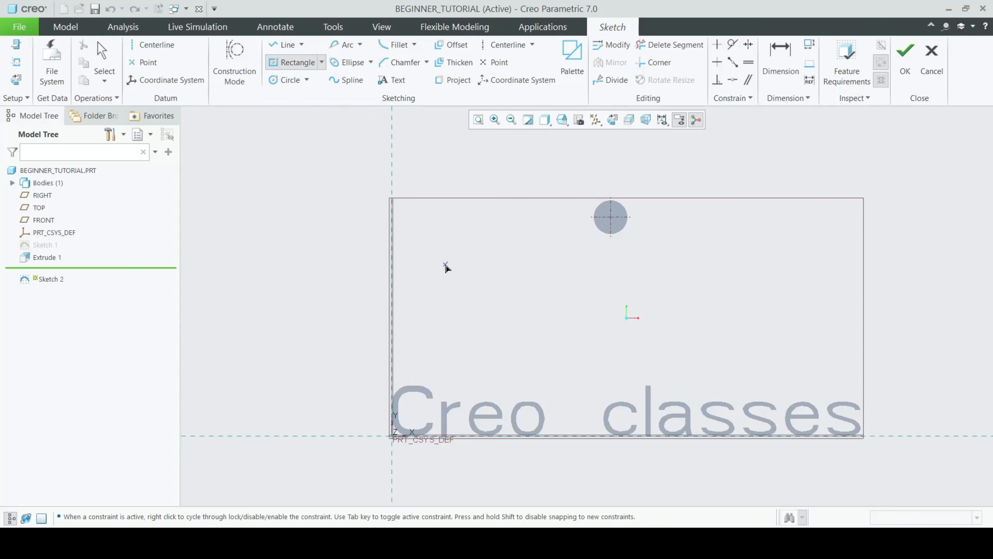
scroll(512, 283, down, 2)
scroll(343, 271, up, 1)
click(341, 272)
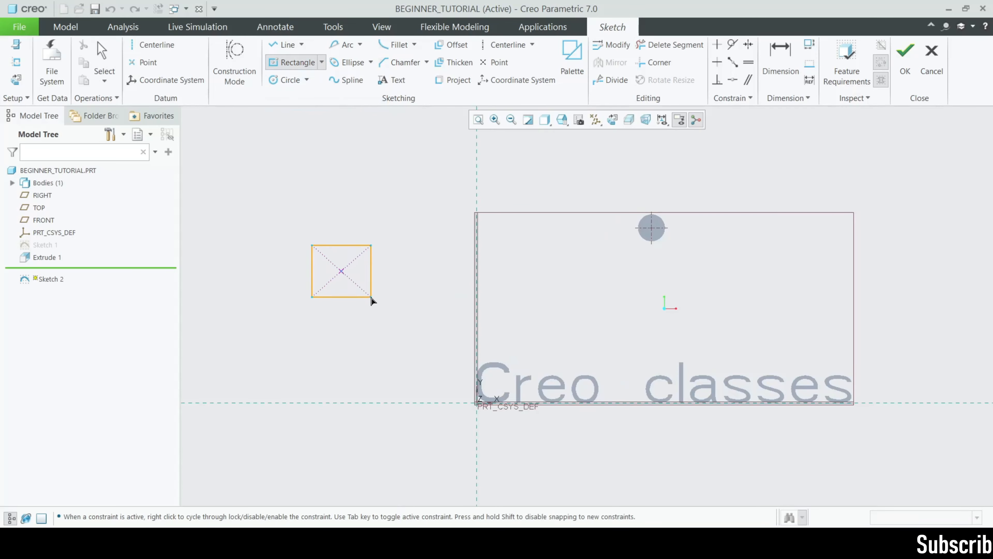
click(377, 295)
middle_click(367, 255)
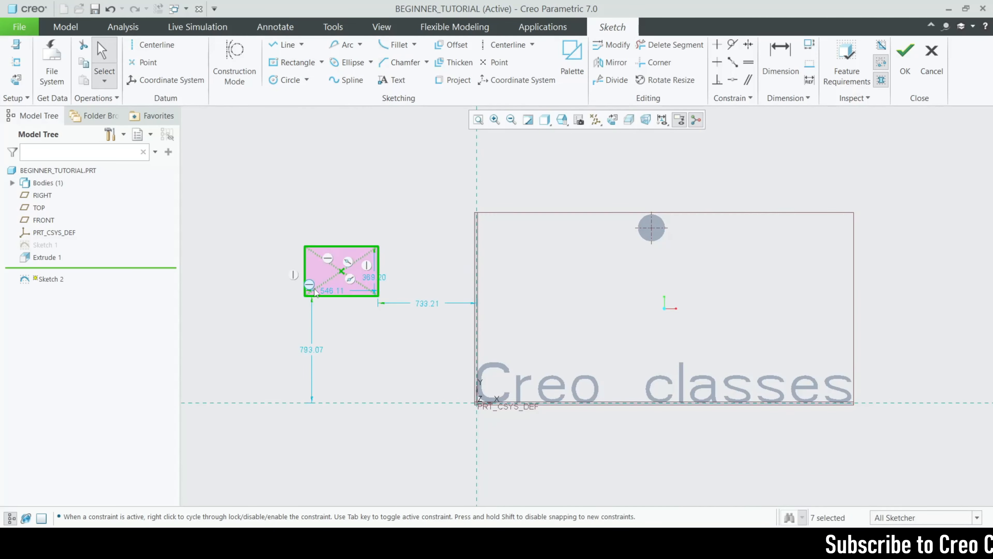
Step: Set the rectangle's width to 200
scroll(318, 291, up, 2)
double_click(344, 292)
text(200)
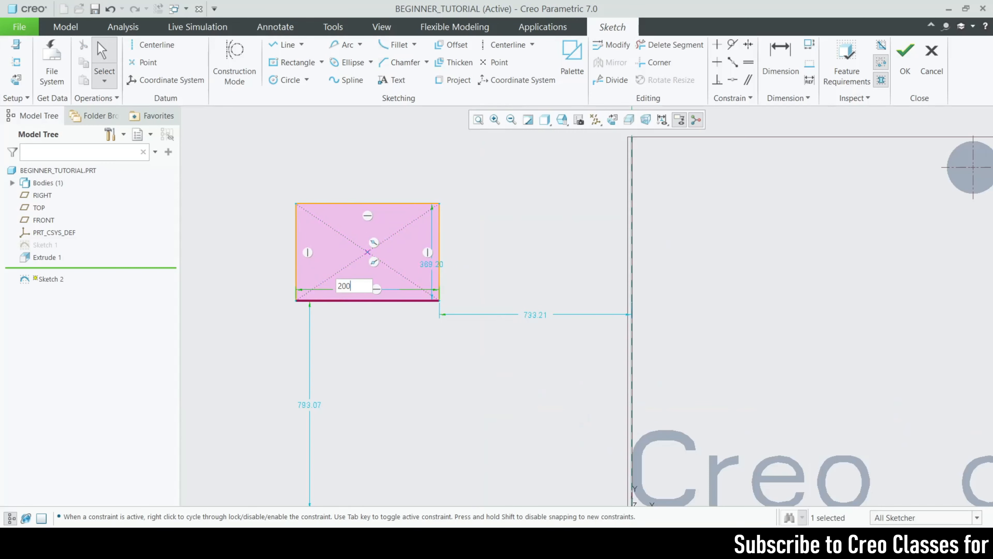
key(Return)
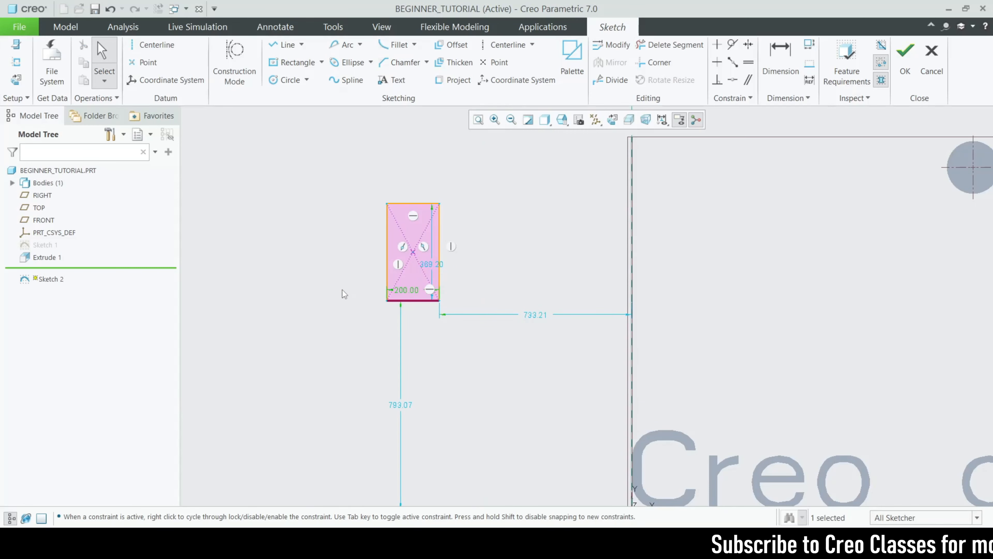
Step: Set the rectangle's width to 600 and its height to 300
double_click(404, 290)
key(Return)
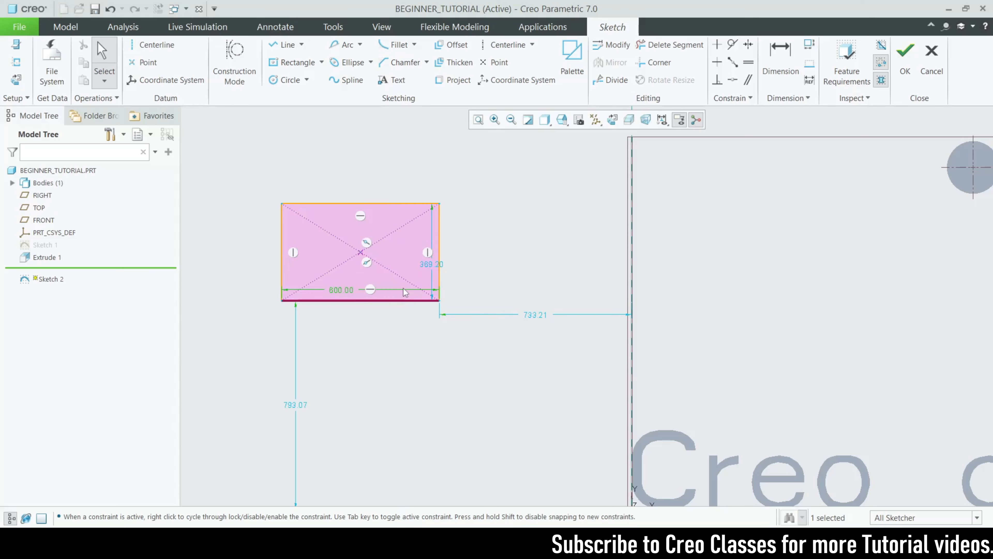
double_click(425, 270)
text(300)
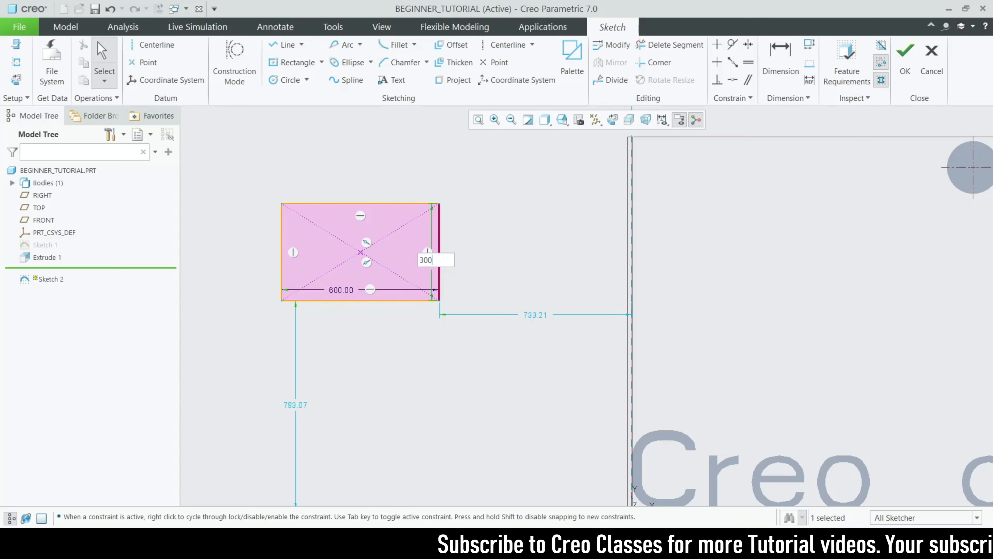
key(Return)
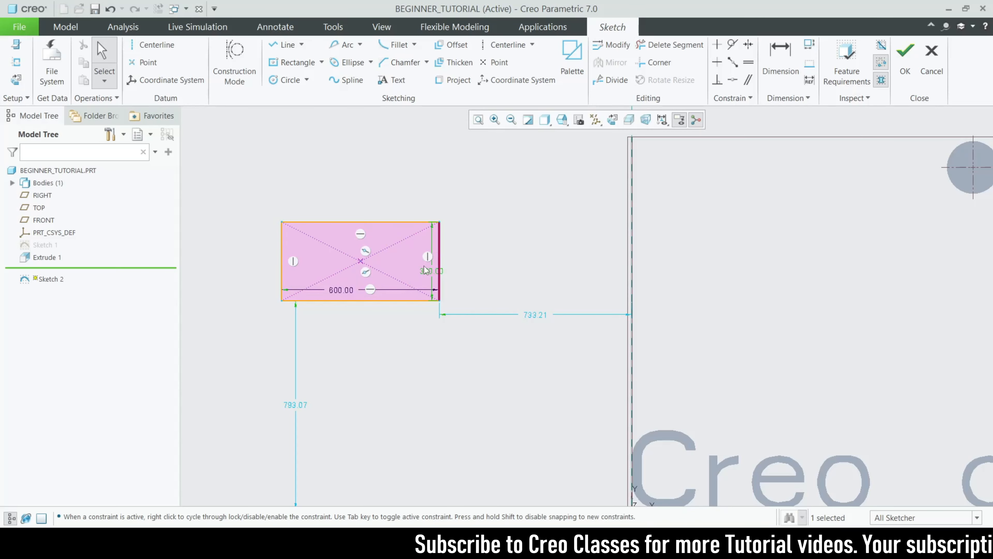
Step: Locate the rectangle 700 from the vertical reference and 700 above the horizontal reference
double_click(539, 315)
text(700)
key(Return)
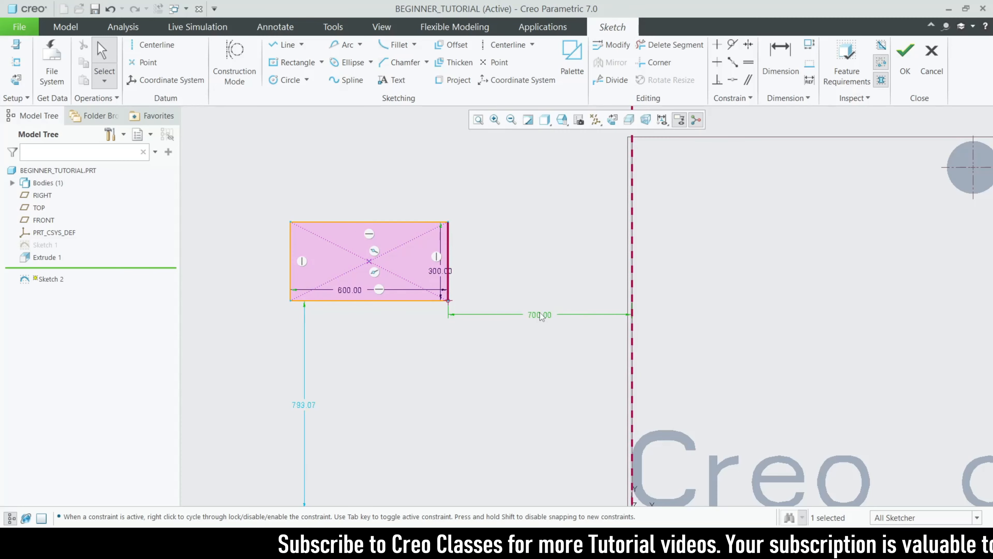
double_click(303, 405)
text(700)
key(Return)
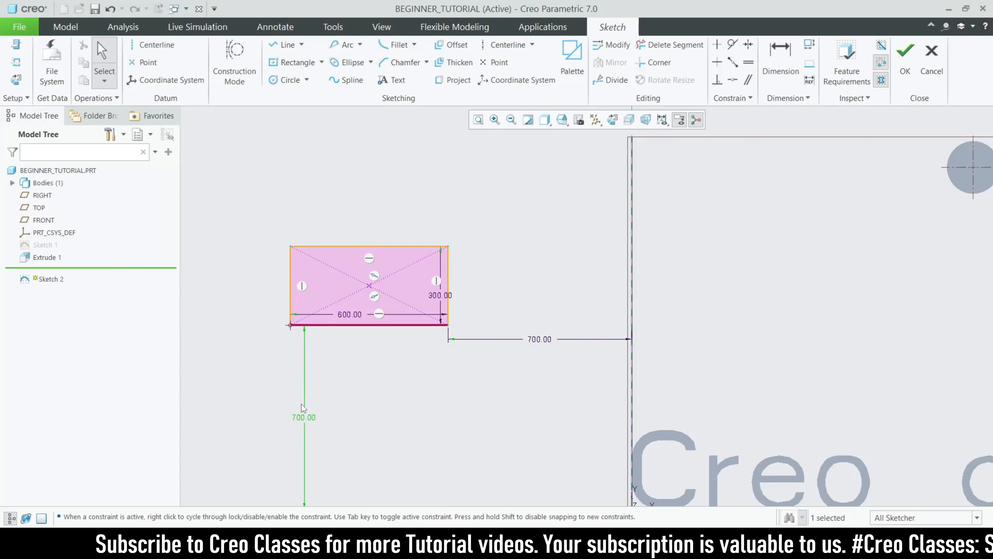
Step: Accept the rectangle sketch and return the part to its default orientation
scroll(317, 410, down, 4)
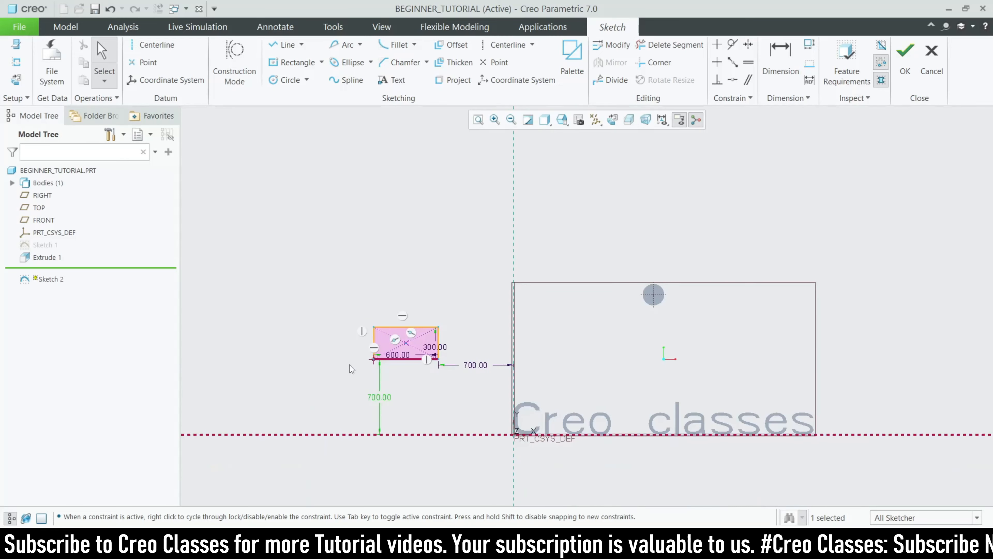
click(905, 59)
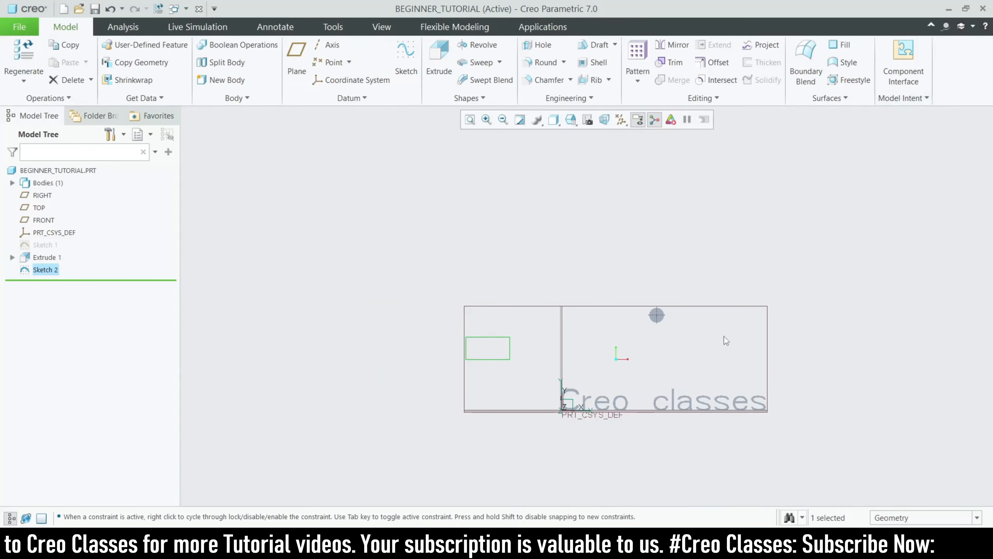
key(ctrl+d)
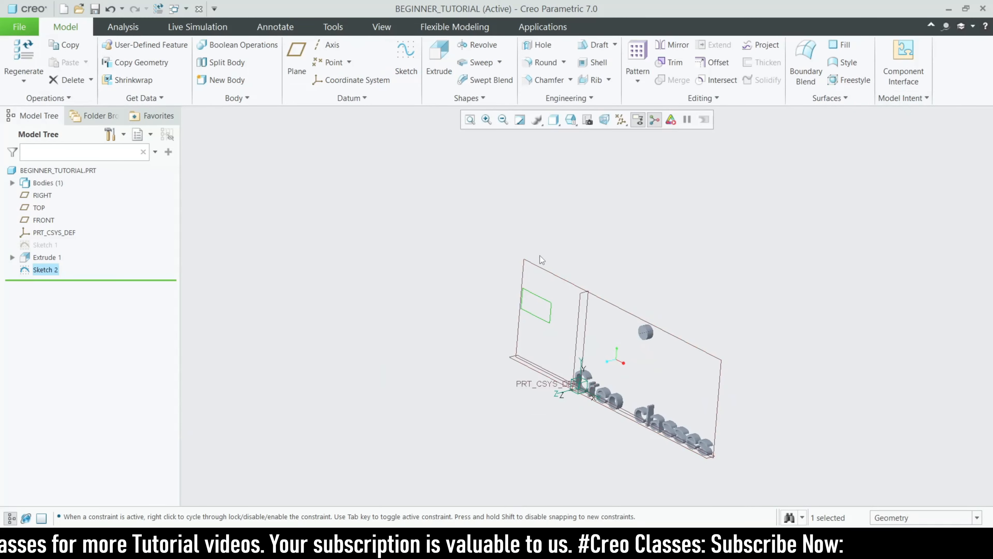
Step: Extrude the rectangle sketch as a surface with a depth of 450 and inspect its open interior
click(438, 59)
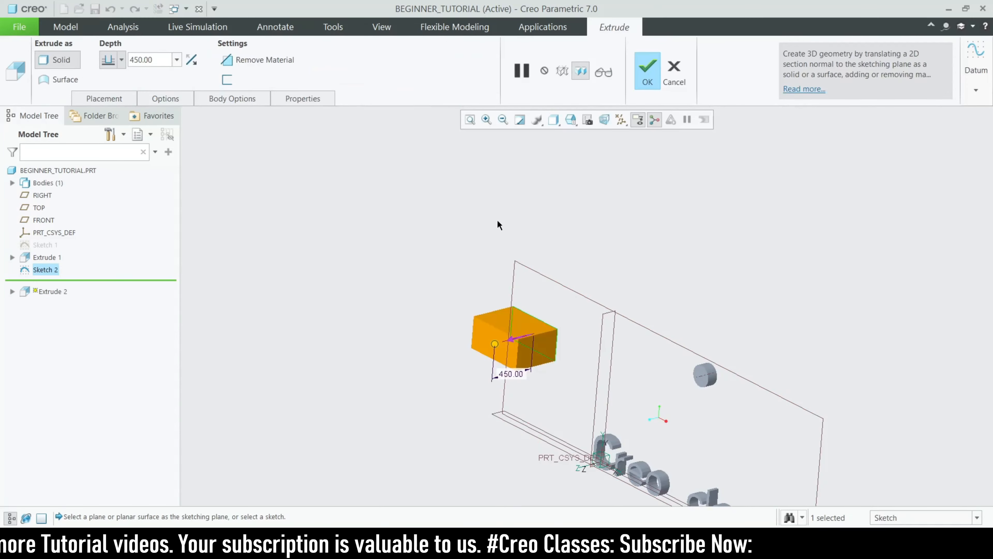
middle_drag(500, 226, 594, 303)
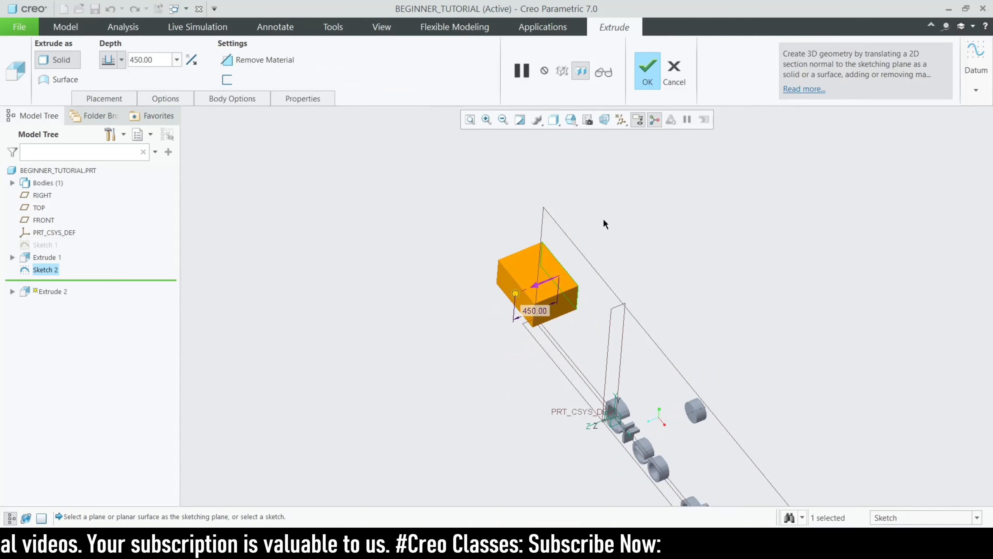
scroll(620, 266, down, 3)
middle_drag(620, 267, 640, 259)
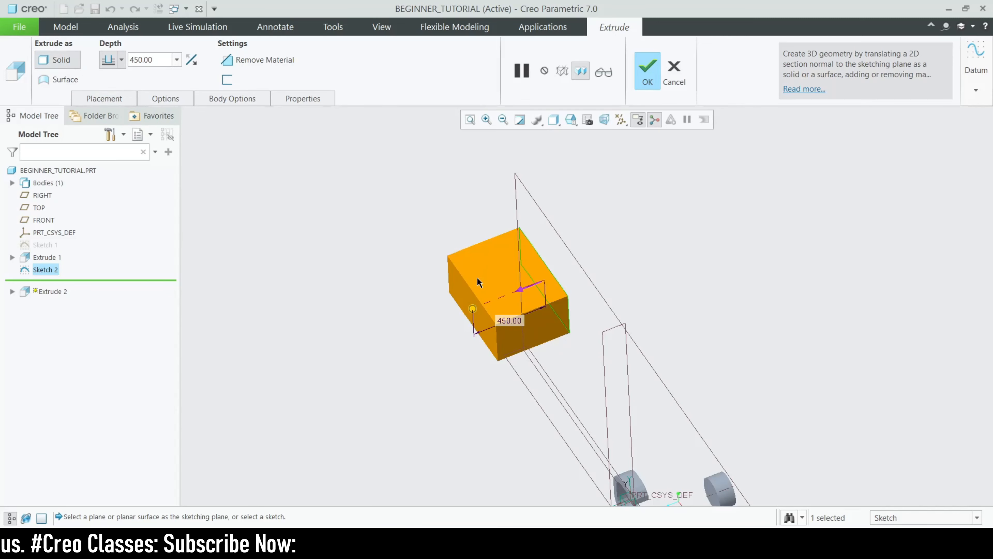
click(62, 85)
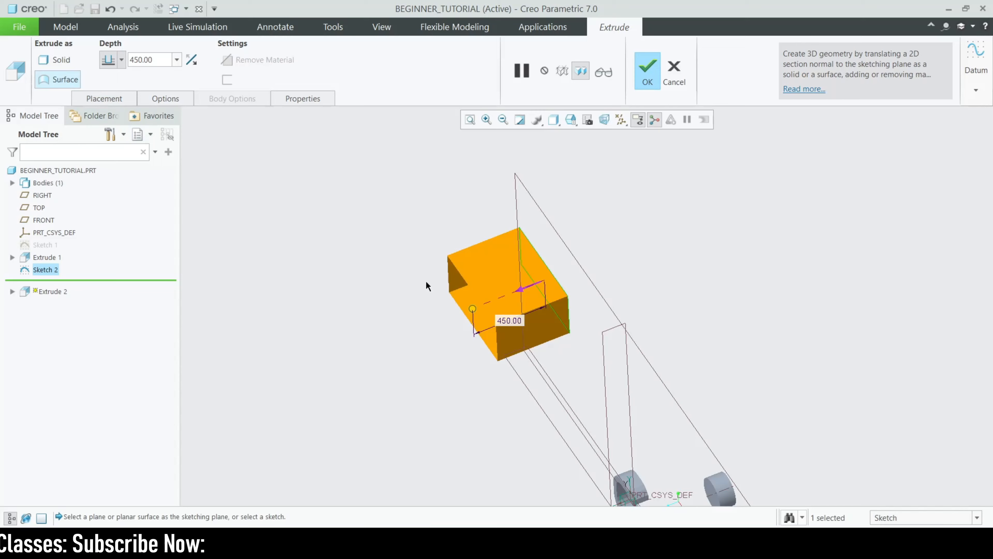
middle_drag(425, 280, 508, 300)
scroll(450, 333, down, 2)
scroll(634, 315, up, 2)
scroll(489, 360, down, 4)
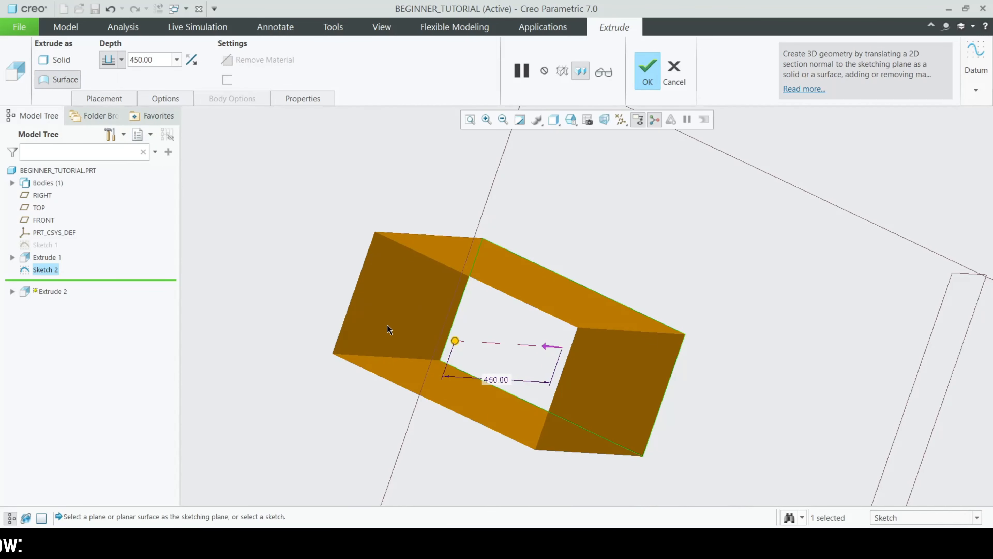
scroll(319, 298, down, 3)
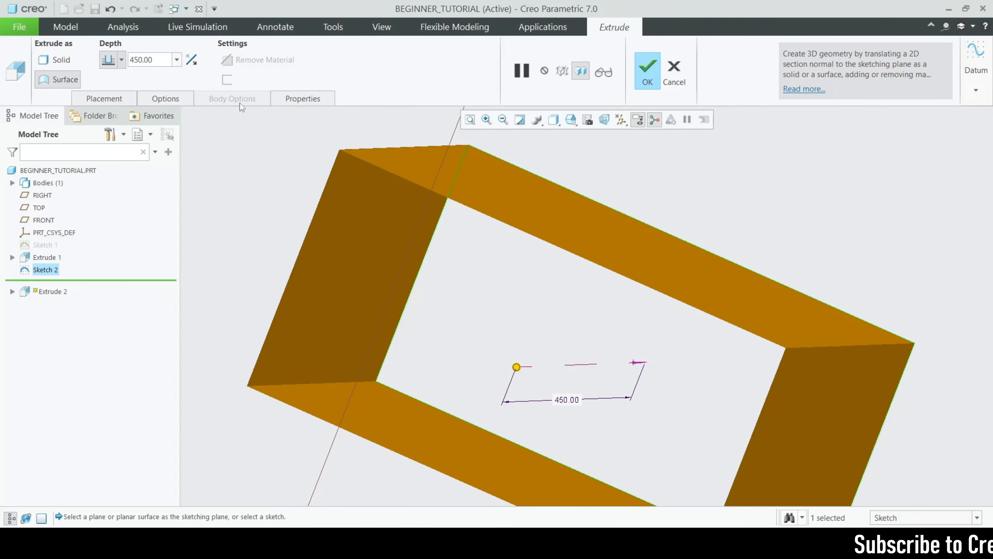
Step: Switch the rectangle's extrusion to solid and back to surface to compare the two results
click(63, 61)
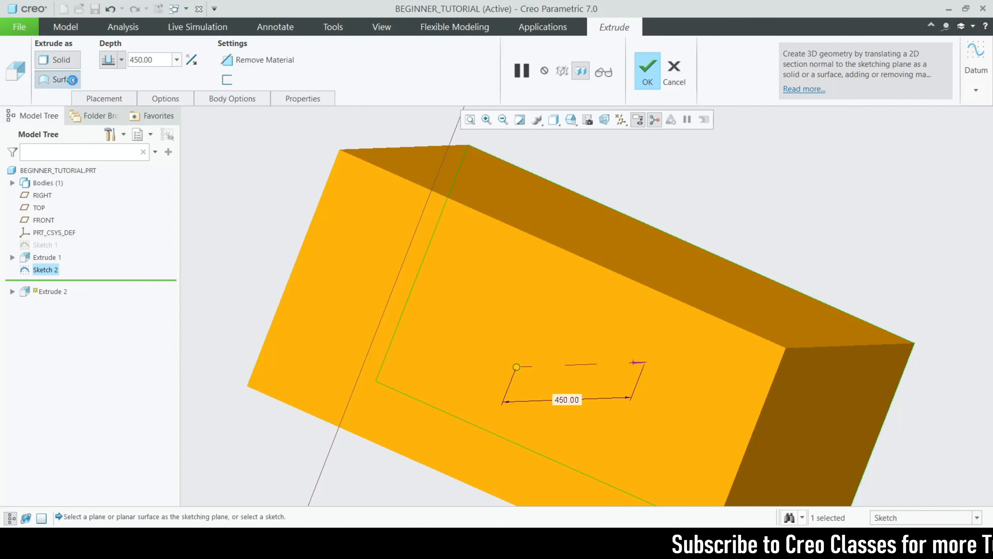
click(72, 80)
scroll(379, 205, up, 3)
middle_drag(501, 273, 488, 271)
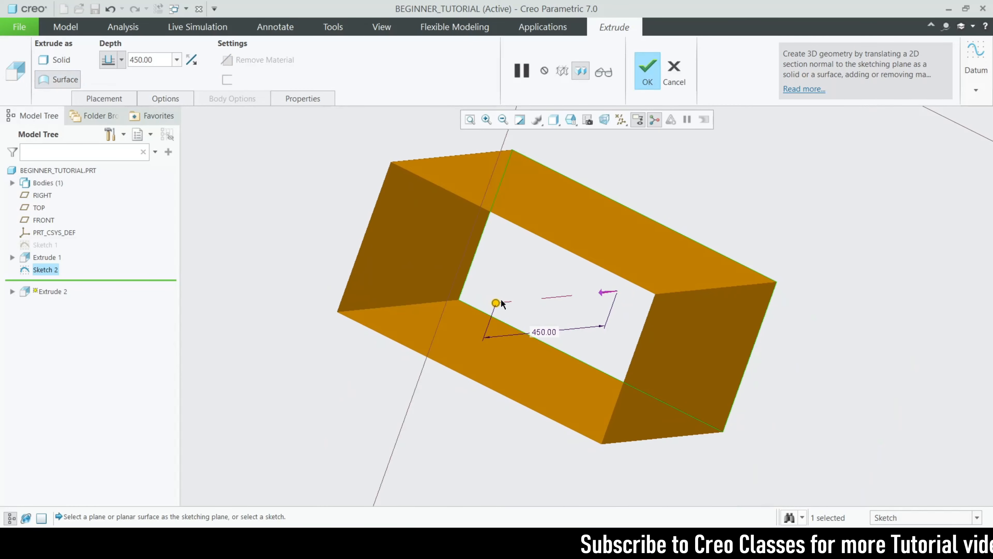
scroll(535, 328, up, 2)
middle_drag(536, 328, 558, 296)
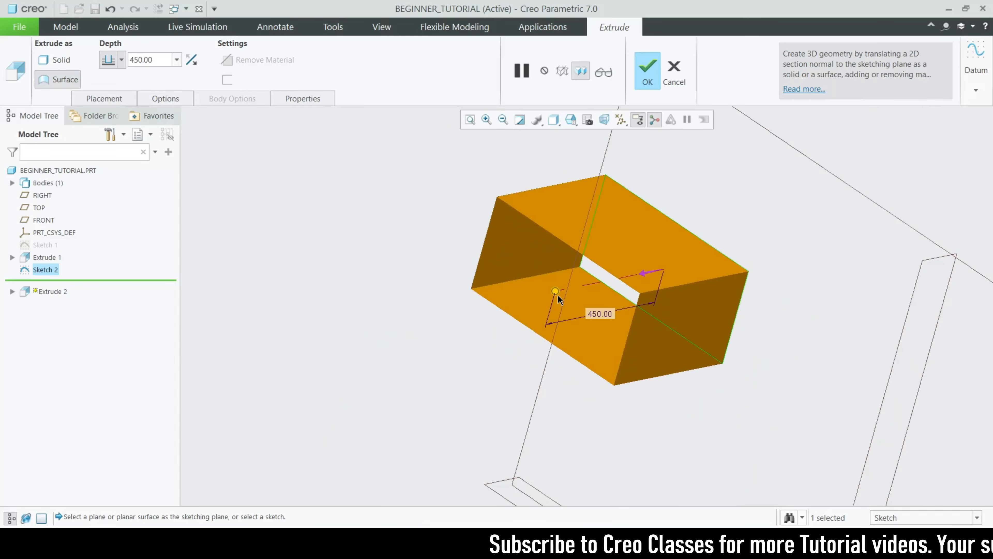
Step: Stretch the rectangle's surface extrusion freehand to a depth of about 592
drag(558, 299, 509, 314)
drag(355, 338, 521, 303)
middle_drag(516, 319, 528, 317)
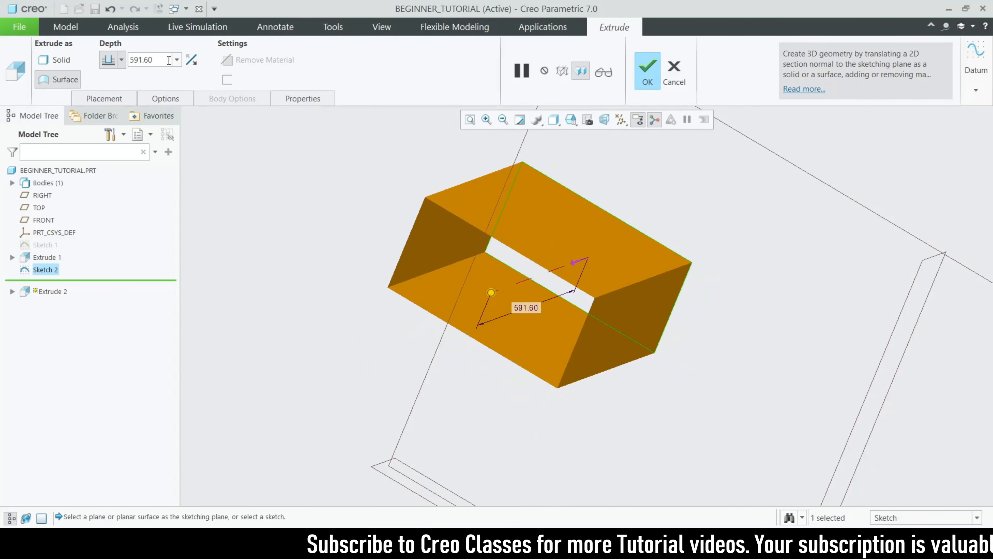
Step: Change the rectangle's extrusion from surface to solid and accept the feature
click(54, 66)
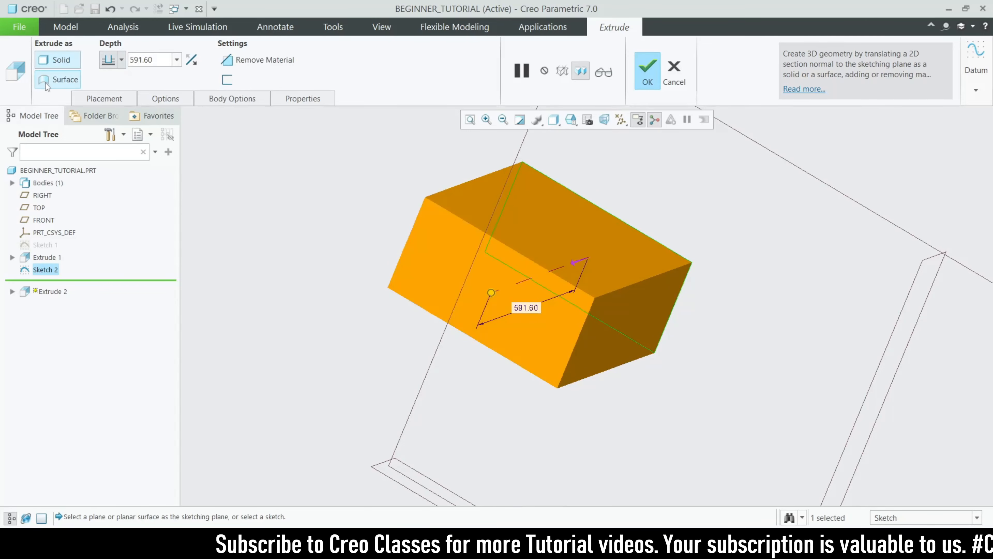
middle_drag(375, 360, 592, 274)
scroll(592, 273, up, 2)
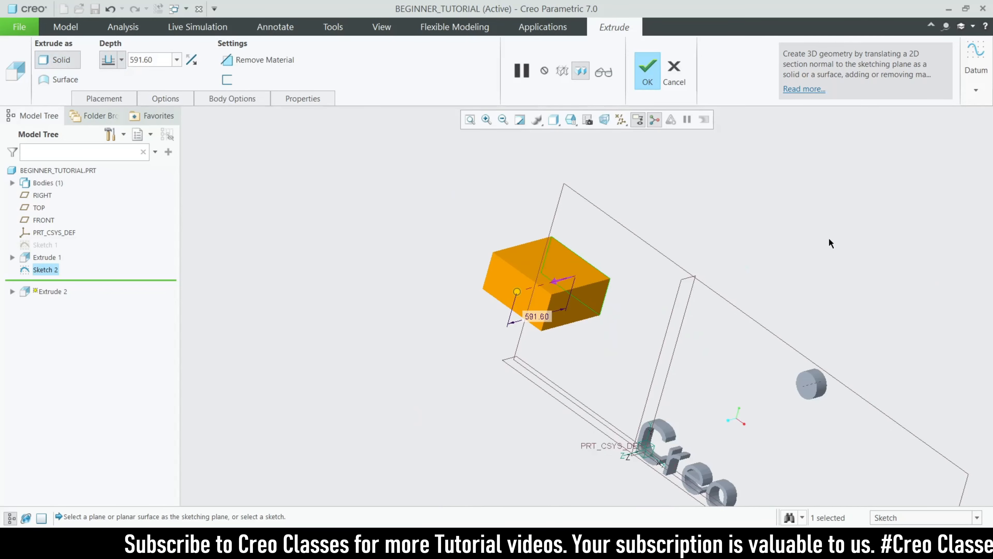
middle_drag(829, 239, 808, 275)
scroll(489, 322, up, 1)
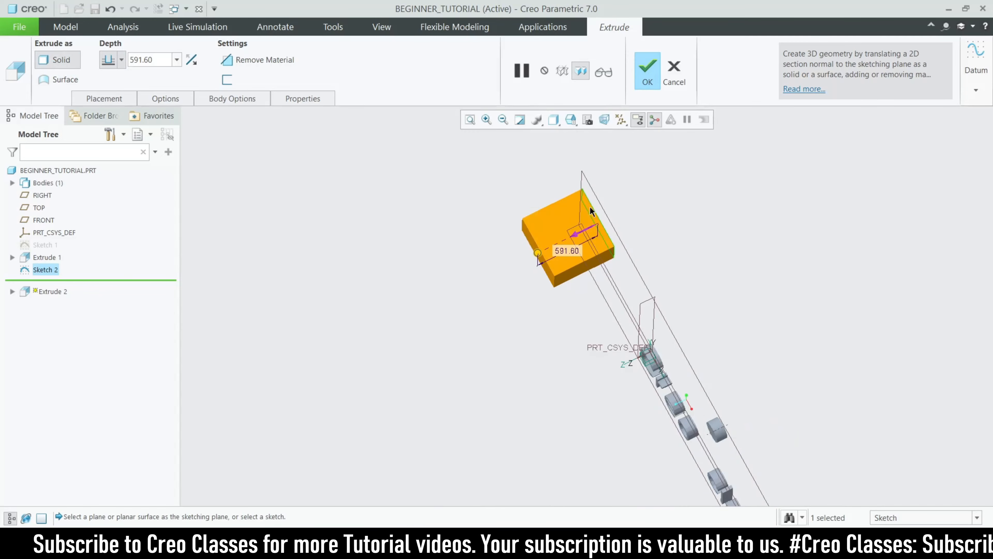
scroll(600, 194, down, 2)
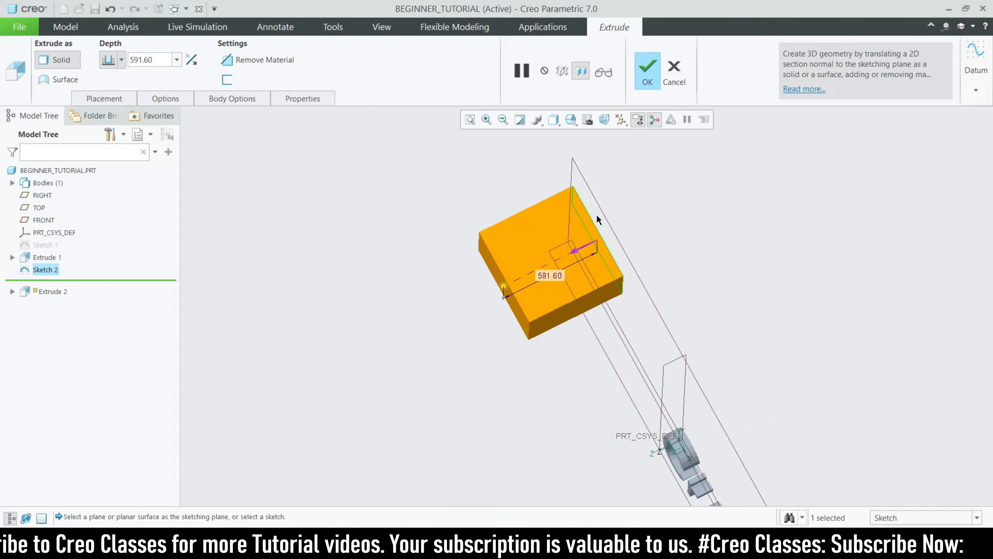
middle_click(644, 238)
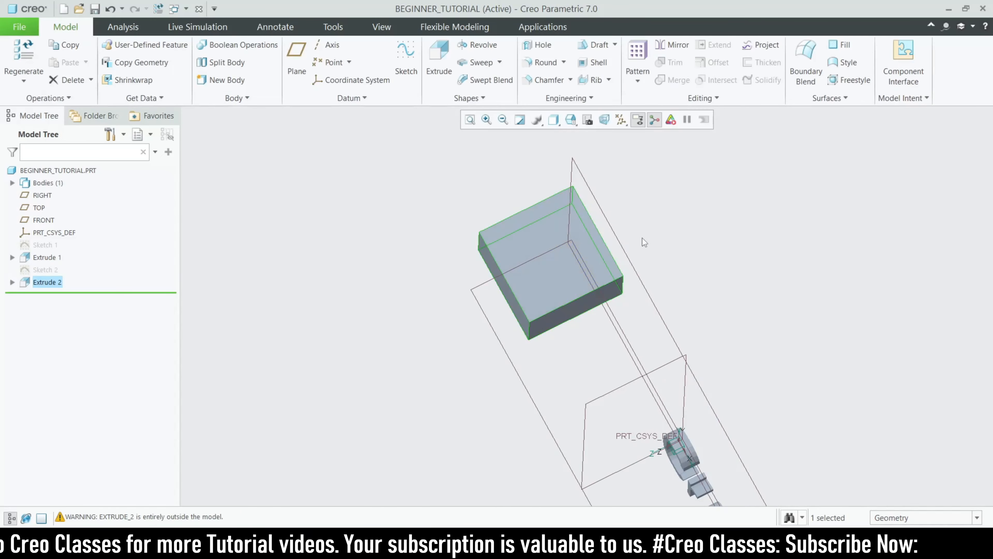
Step: Reopen the definition of the rectangle's extrusion for editing
click(54, 282)
click(75, 211)
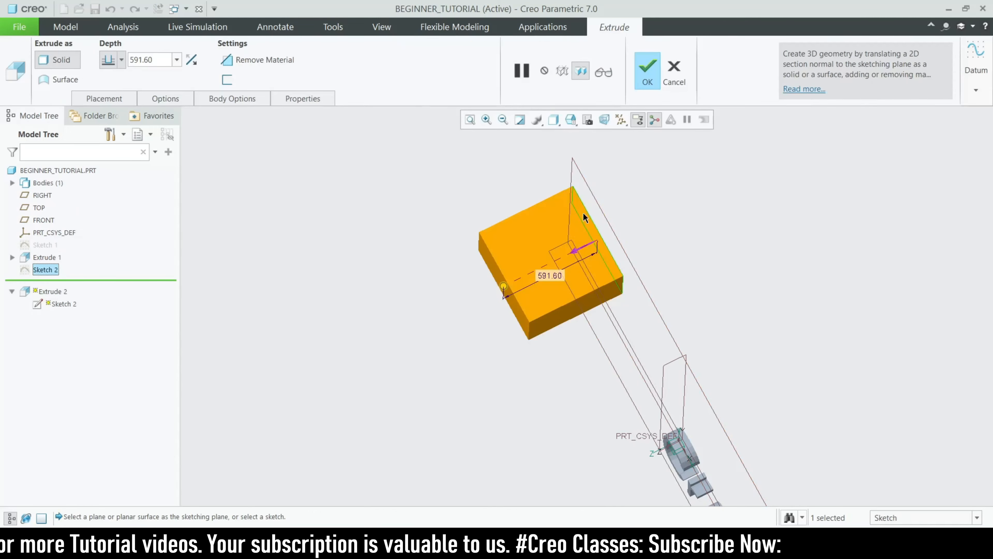
scroll(589, 209, down, 3)
scroll(547, 251, up, 1)
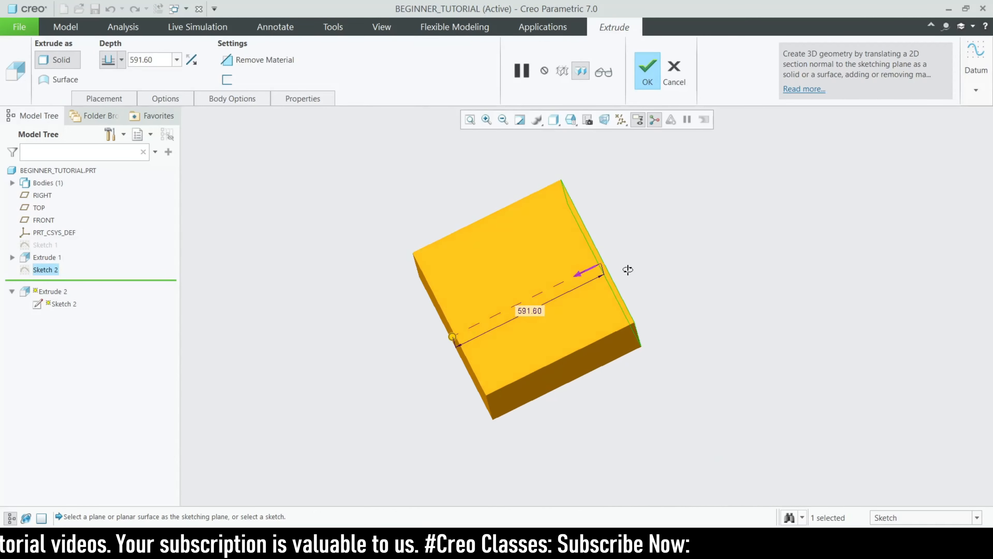